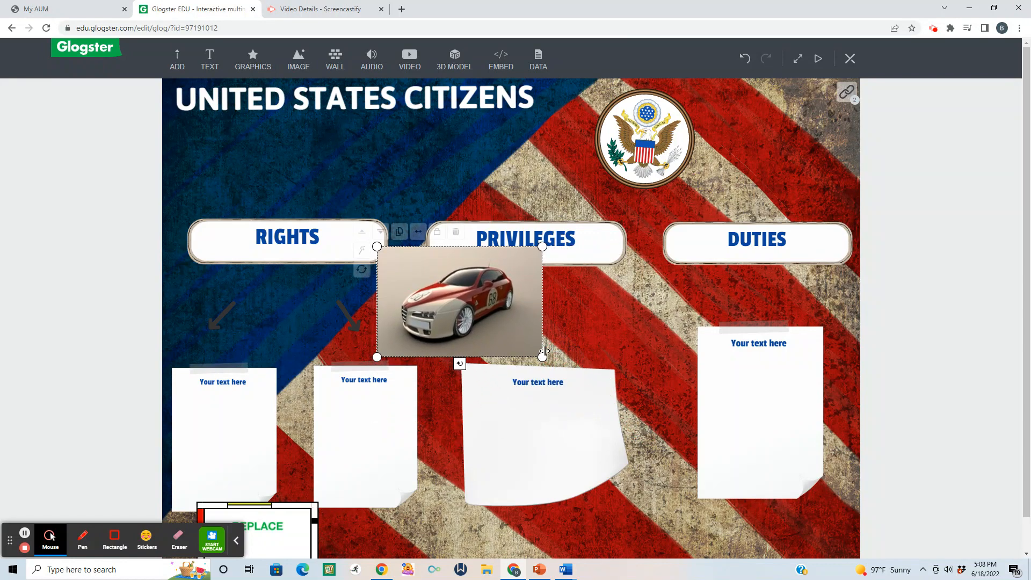
Step: Move the car image above the PRIVILEGES heading and shrink it to fit beside the eagle seal
{"action": "left_click_drag", "start_coordinate": [503, 337], "coordinate": [559, 211]}
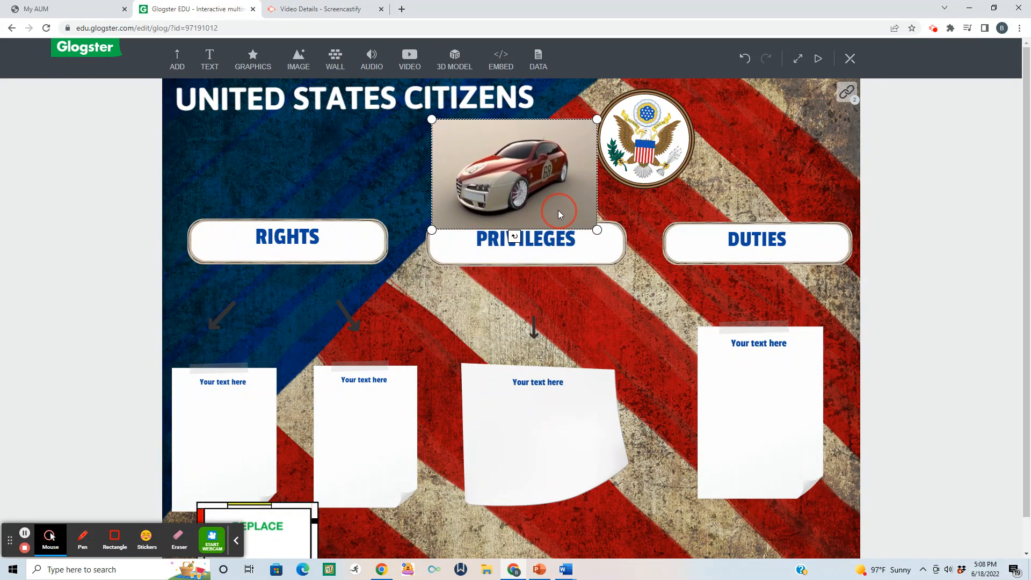
{"action": "left_click_drag", "start_coordinate": [431, 125], "coordinate": [467, 142]}
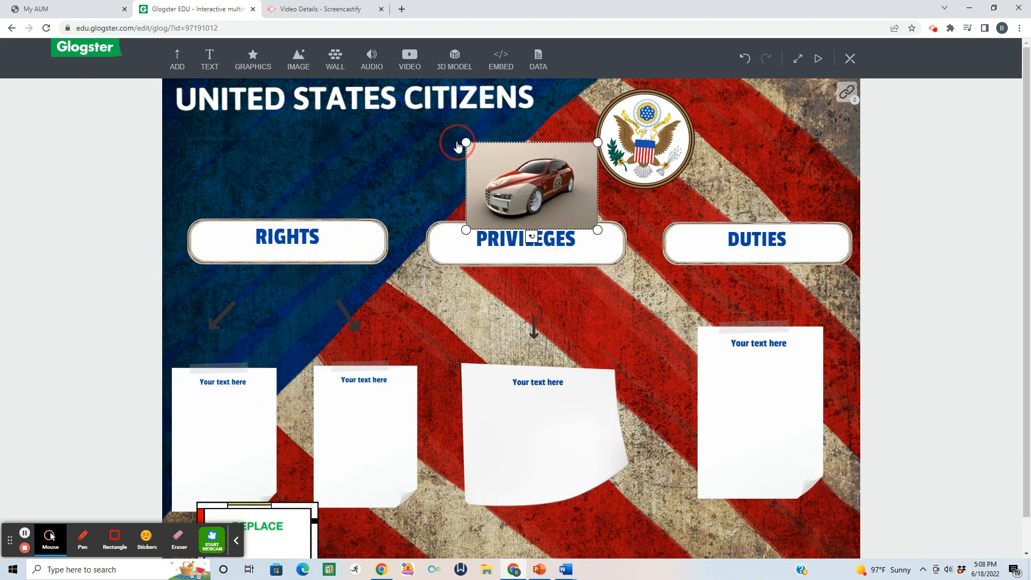
{"action": "left_click_drag", "start_coordinate": [521, 185], "coordinate": [512, 172]}
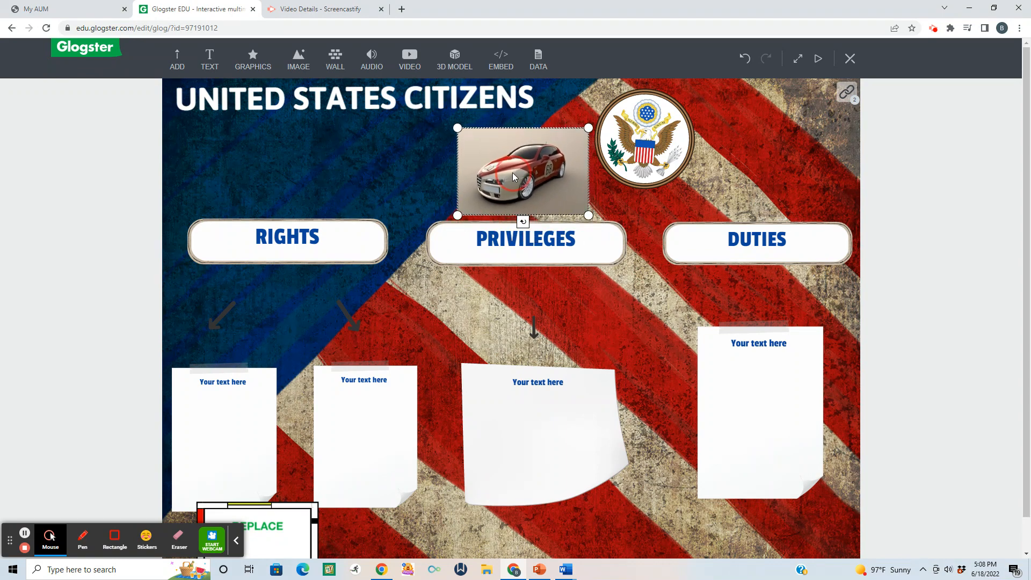
{"action": "left_click", "coordinate": [476, 301]}
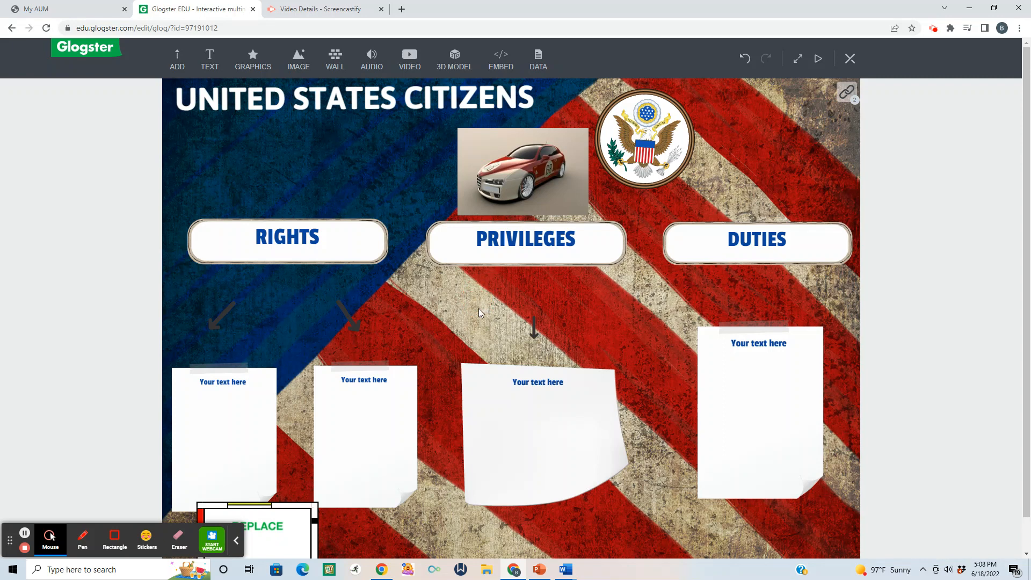
Step: Add the Statue of Liberty photo from the Monuments category of the Flickr images to the poster
{"action": "left_click", "coordinate": [295, 63]}
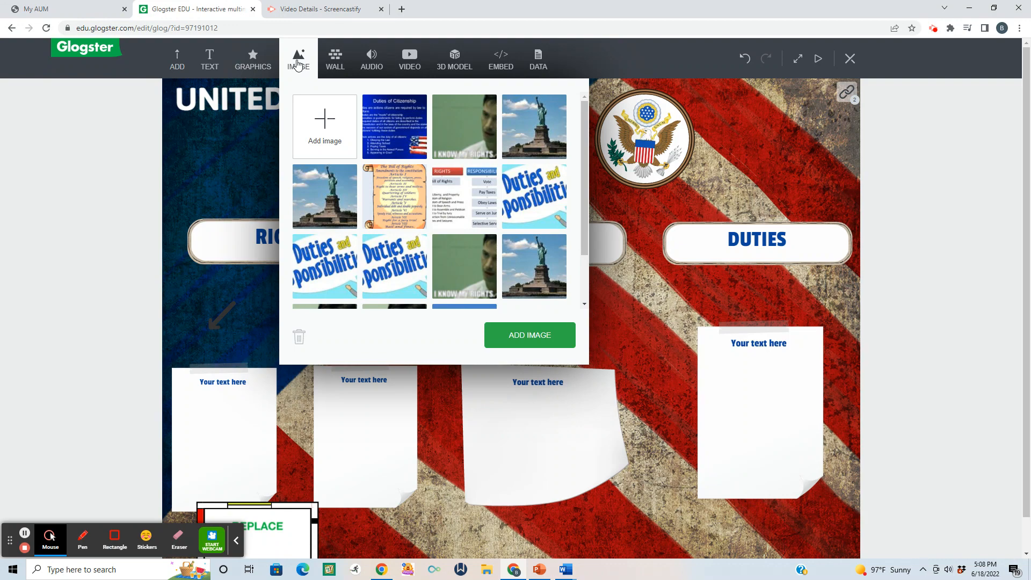
{"action": "mouse_move", "coordinate": [307, 110]}
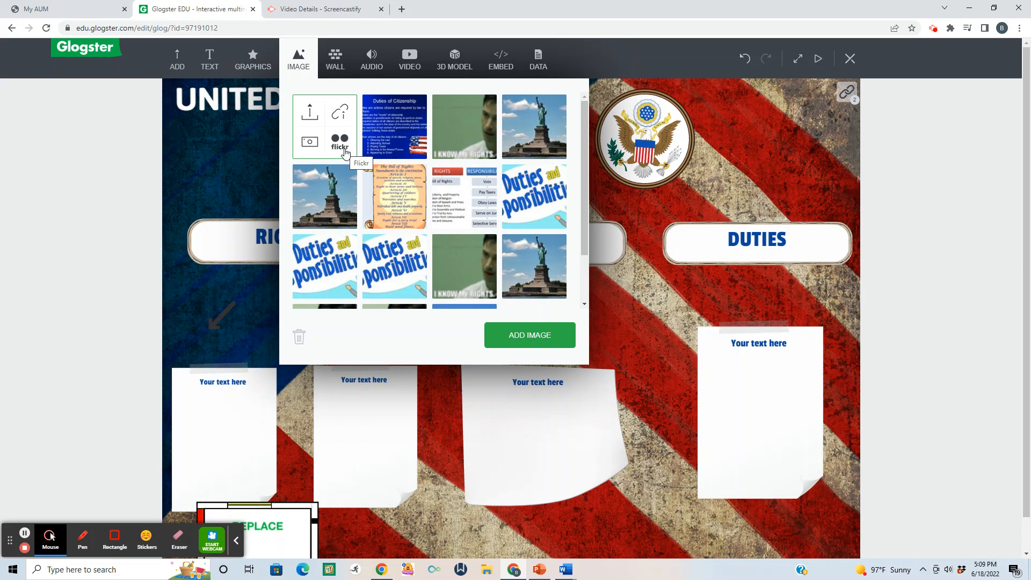
{"action": "left_click", "coordinate": [345, 152]}
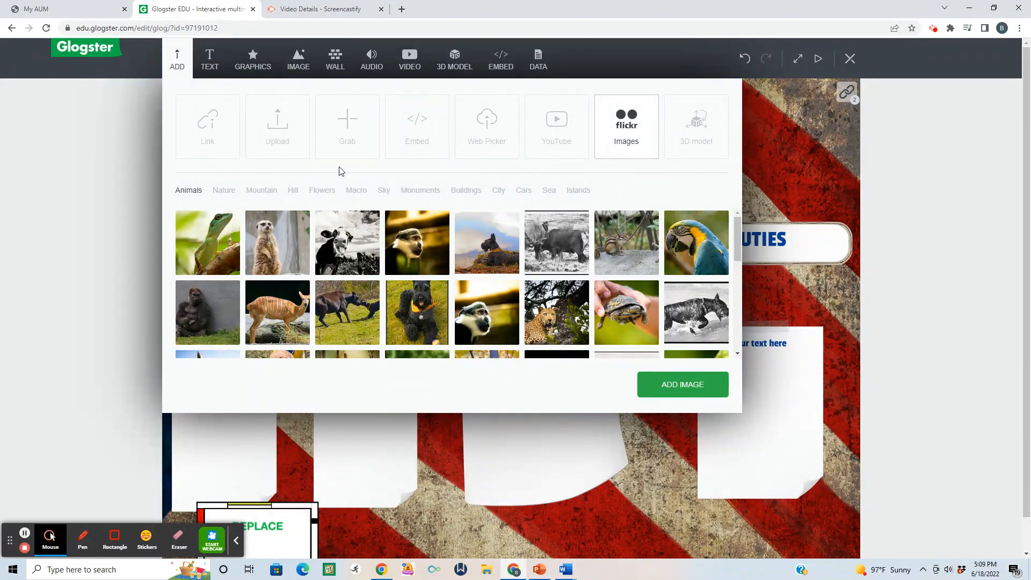
{"action": "left_click", "coordinate": [430, 193]}
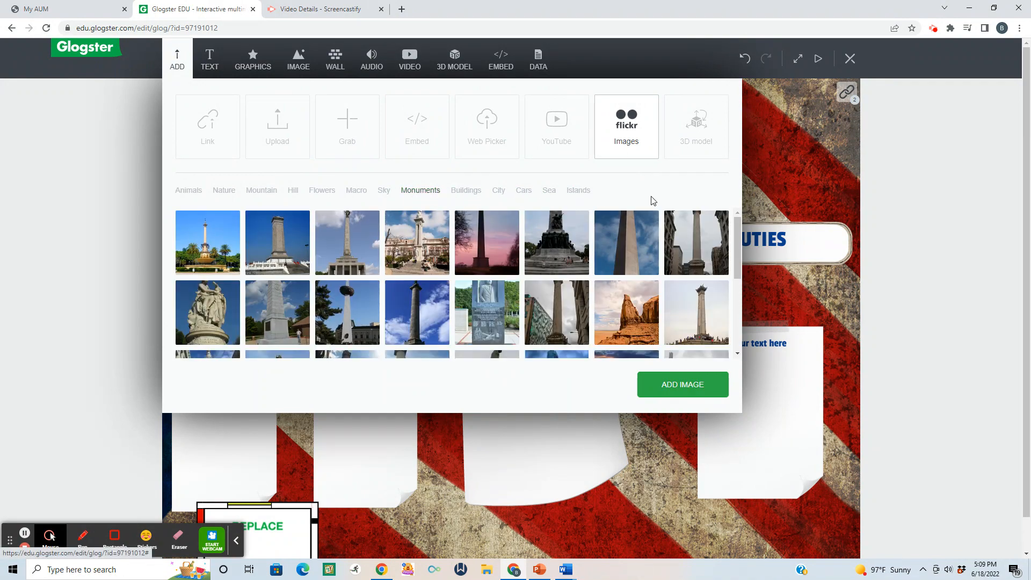
{"action": "left_click_drag", "start_coordinate": [738, 246], "coordinate": [737, 255]}
{"action": "scroll", "coordinate": [709, 346], "scroll_direction": "down", "scroll_amount": 6}
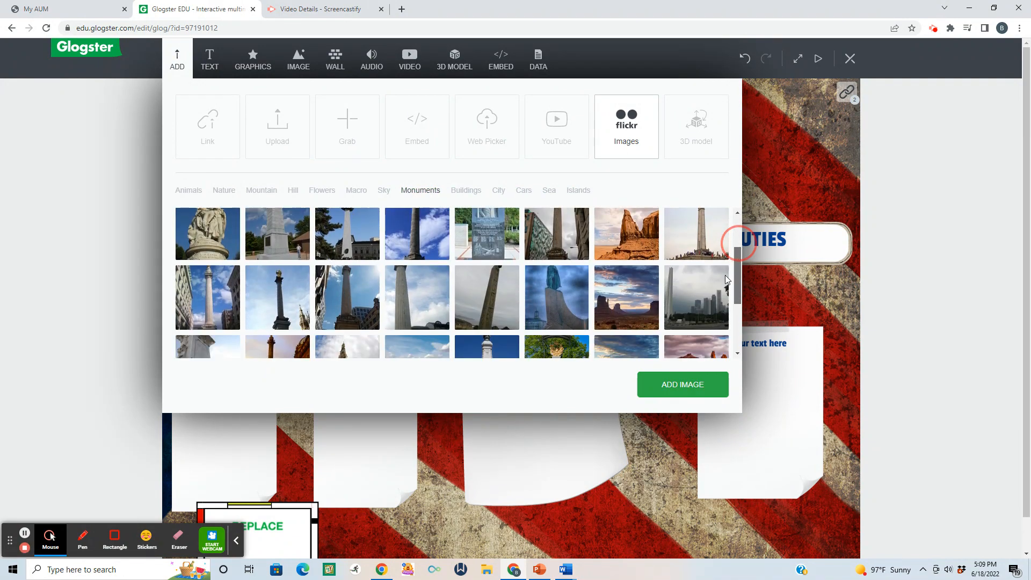
{"action": "scroll", "coordinate": [709, 345], "scroll_direction": "down", "scroll_amount": 5}
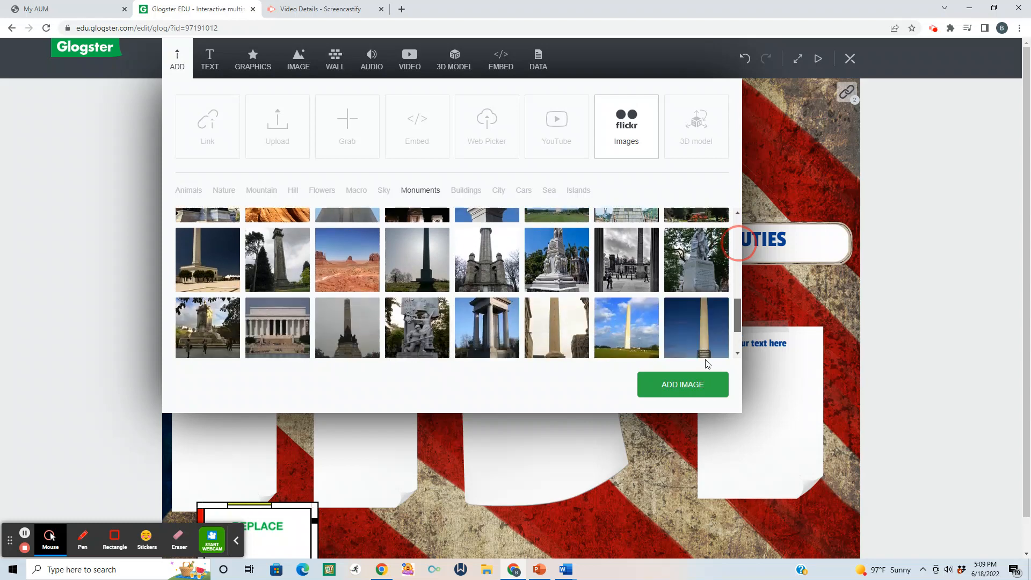
{"action": "scroll", "coordinate": [705, 420], "scroll_direction": "down", "scroll_amount": 8}
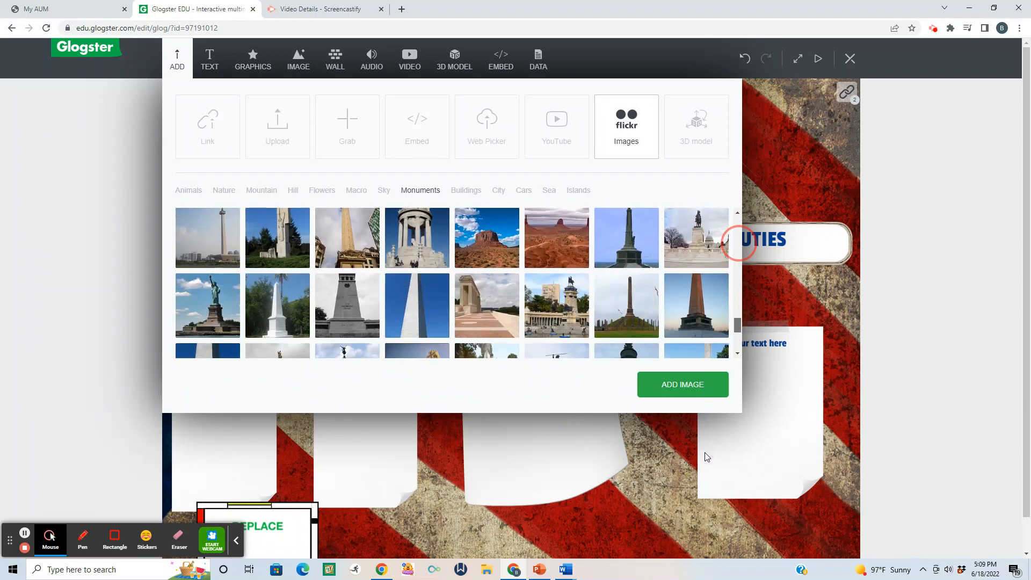
{"action": "left_click", "coordinate": [231, 302]}
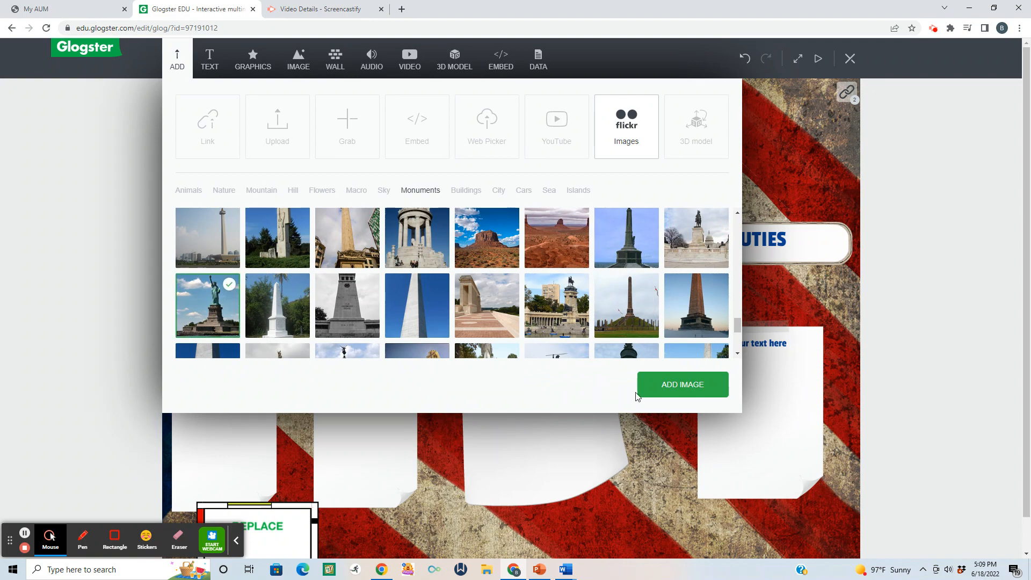
{"action": "left_click", "coordinate": [661, 391]}
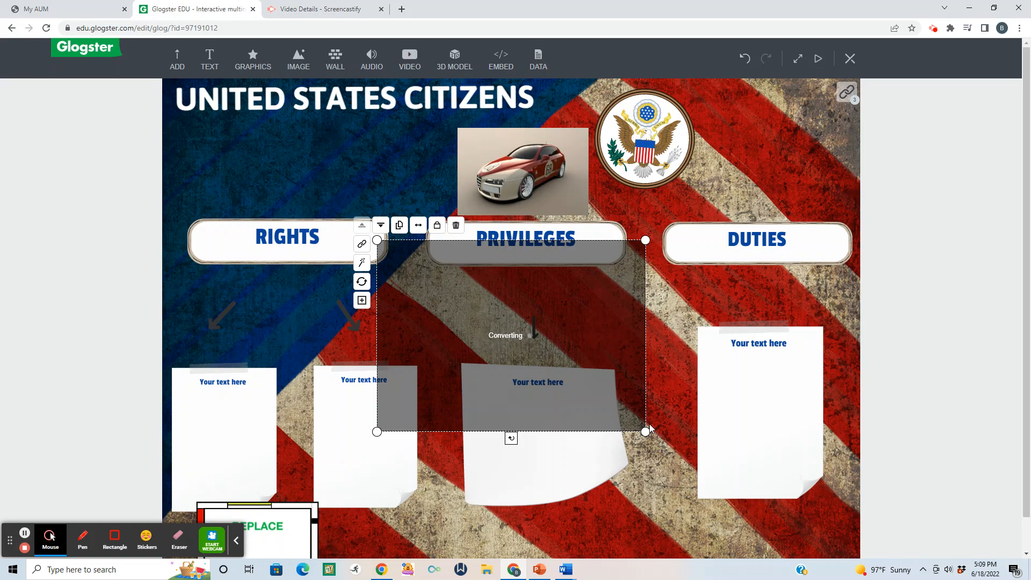
Step: Shrink the Statue of Liberty photo and place it above the RIGHTS heading
{"action": "left_click_drag", "start_coordinate": [648, 434], "coordinate": [330, 206]}
{"action": "left_click_drag", "start_coordinate": [197, 107], "coordinate": [232, 125]}
{"action": "left_click_drag", "start_coordinate": [288, 186], "coordinate": [288, 183]}
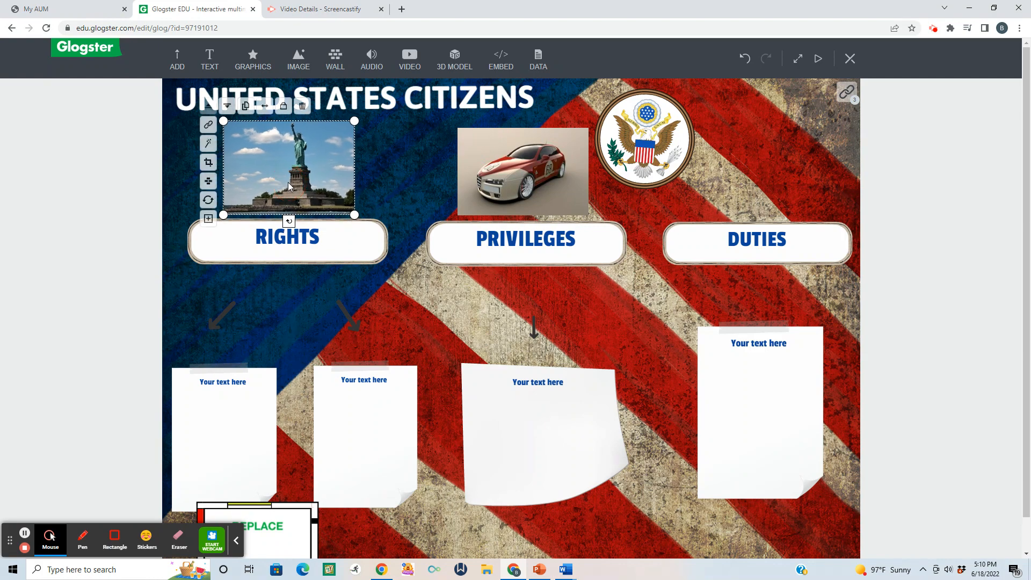
{"action": "left_click", "coordinate": [572, 307]}
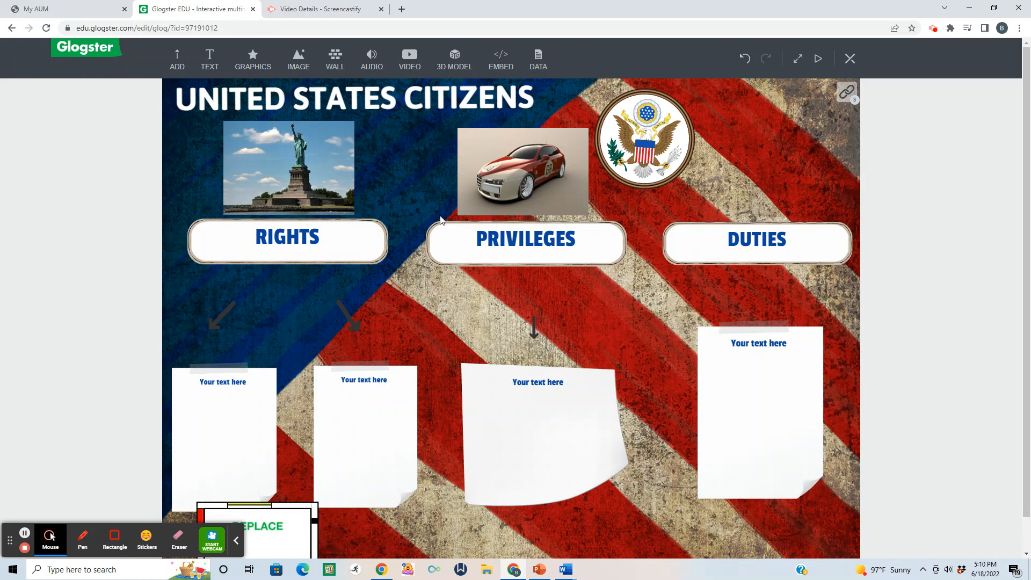
Step: Add the red NEWS globe graphic from the Journal category and place it, scaled down, above the DUTIES heading
{"action": "left_click", "coordinate": [252, 62]}
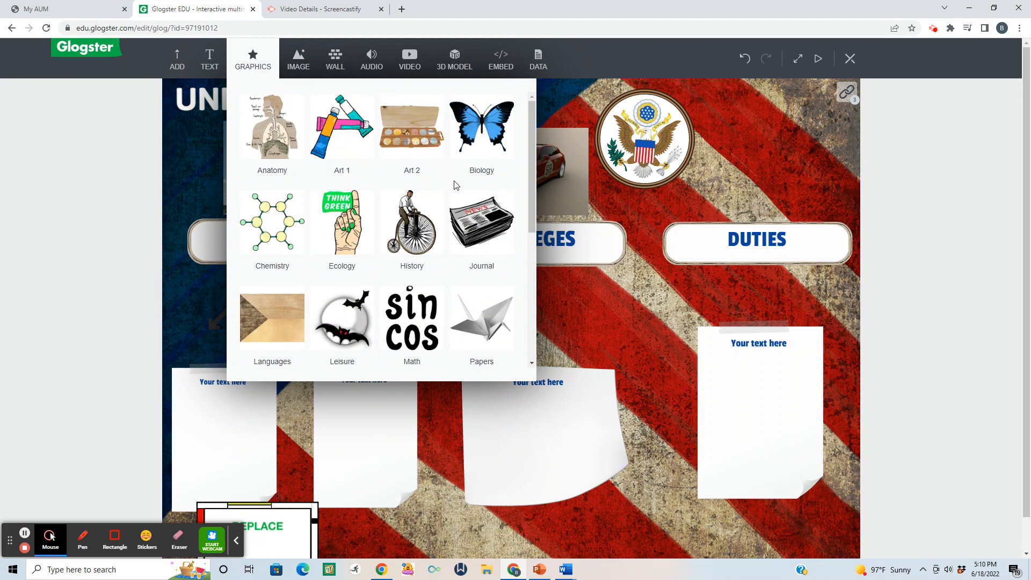
{"action": "left_click", "coordinate": [478, 228]}
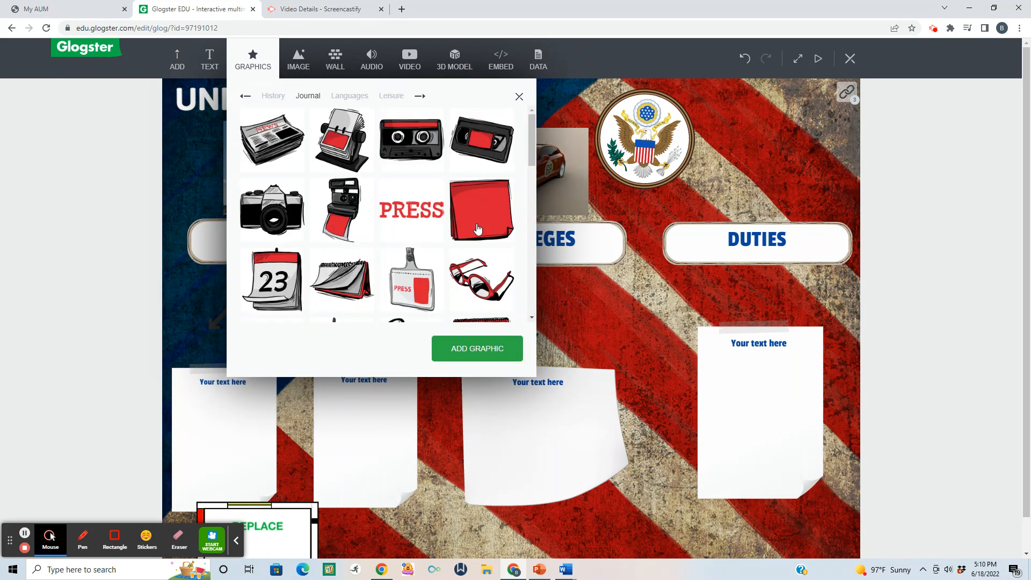
{"action": "left_click", "coordinate": [533, 321]}
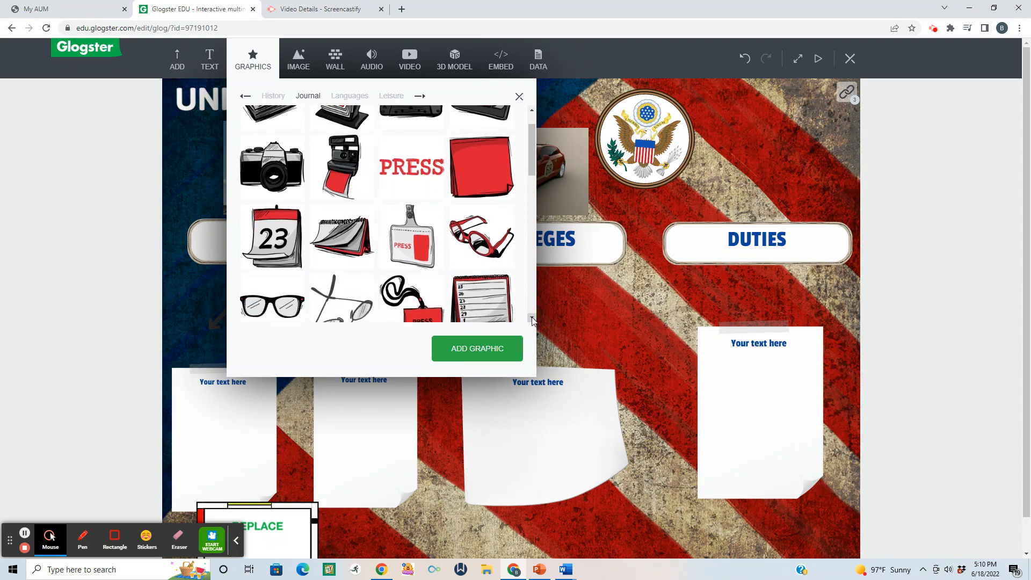
{"action": "left_click", "coordinate": [532, 319]}
{"action": "left_click", "coordinate": [532, 320]}
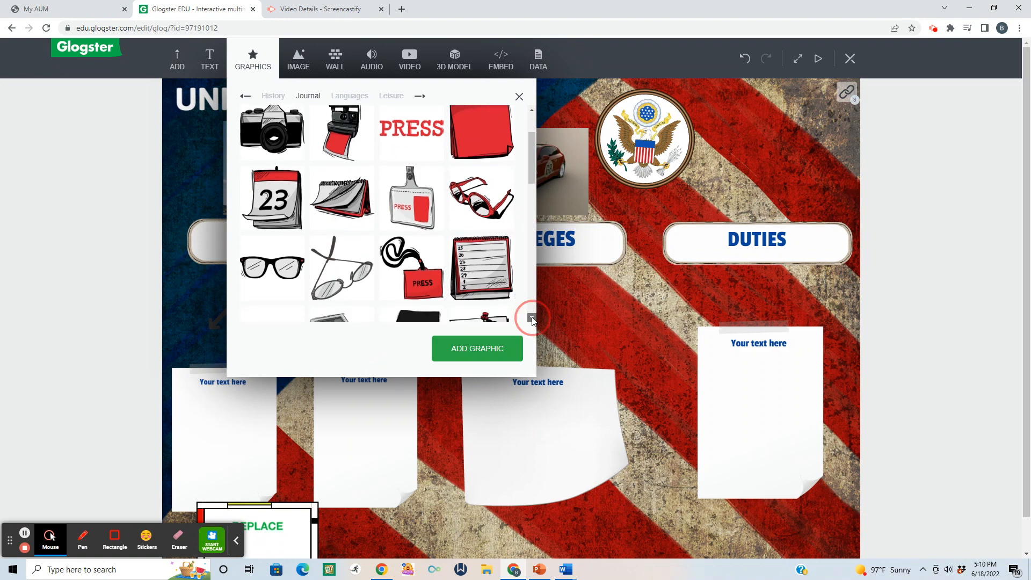
{"action": "left_click", "coordinate": [532, 320]}
{"action": "left_click", "coordinate": [532, 319]}
{"action": "left_click", "coordinate": [532, 320]}
{"action": "left_click", "coordinate": [532, 320]}
{"action": "left_click", "coordinate": [533, 320]}
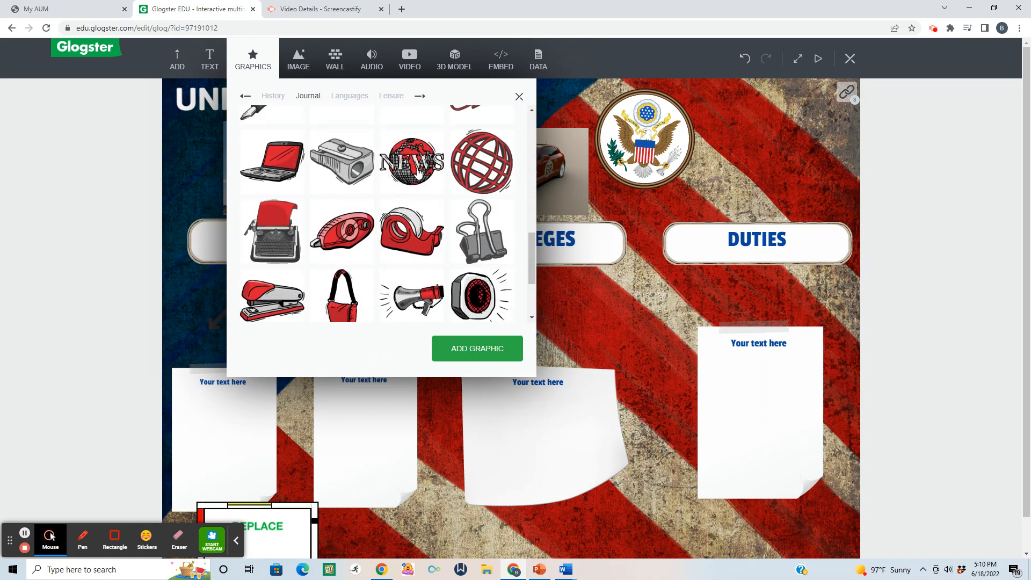
{"action": "left_click", "coordinate": [419, 185]}
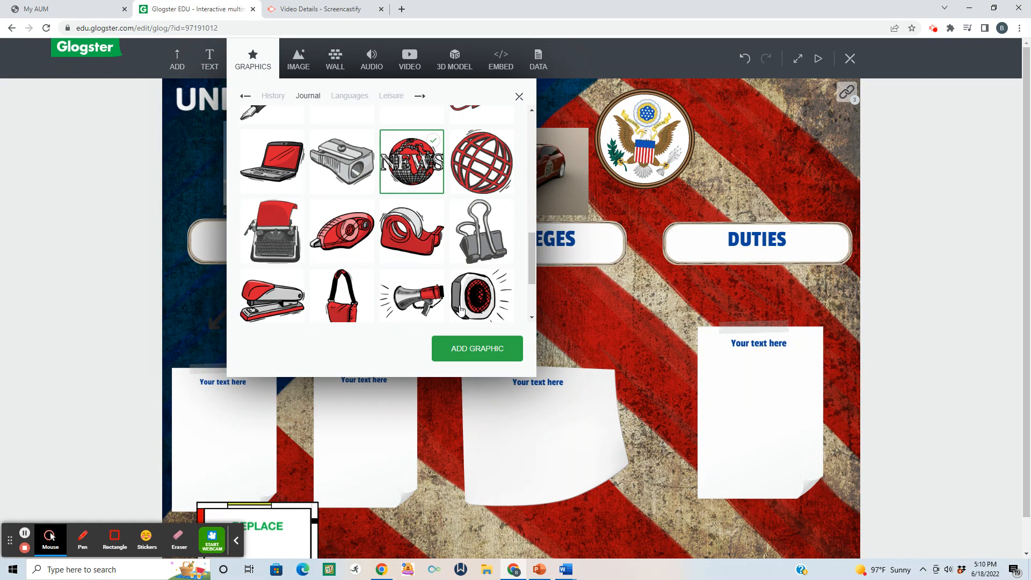
{"action": "left_click", "coordinate": [482, 348]}
{"action": "left_click_drag", "start_coordinate": [632, 425], "coordinate": [793, 209]}
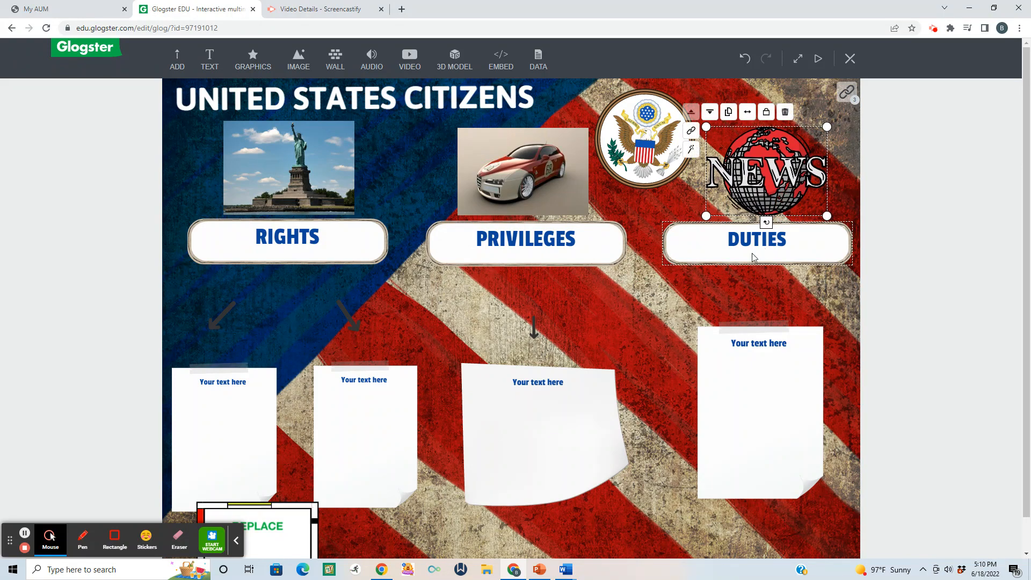
{"action": "left_click", "coordinate": [664, 305]}
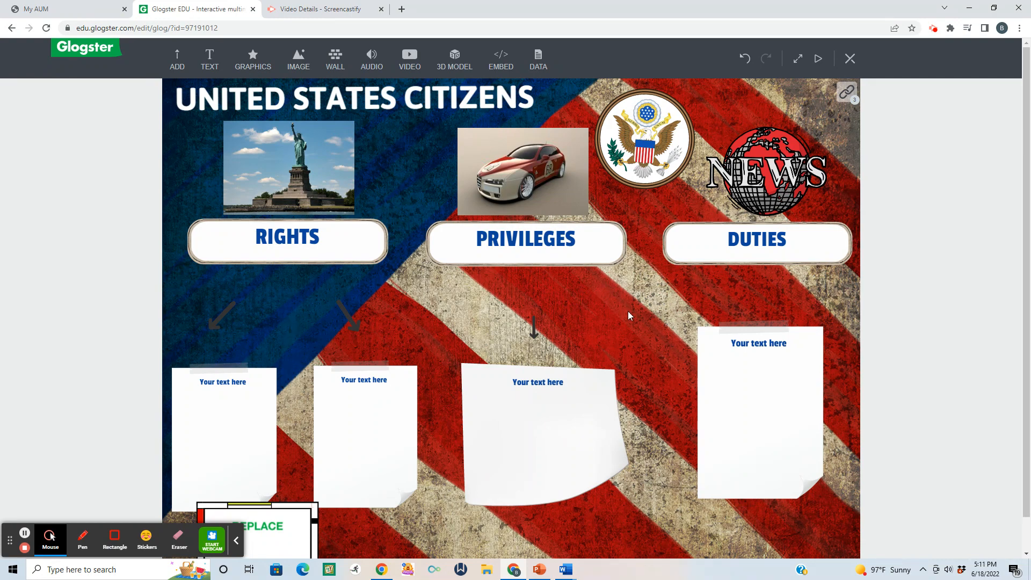
Step: Move the four text notes and the arrow under PRIVILEGES up, closer to their headings
{"action": "left_click_drag", "start_coordinate": [747, 382], "coordinate": [751, 350]}
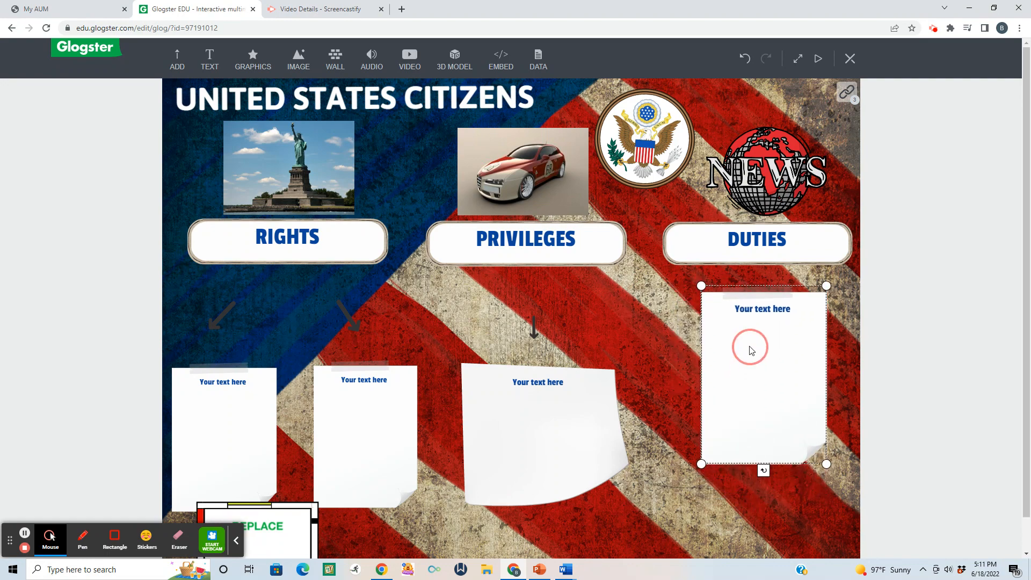
{"action": "left_click_drag", "start_coordinate": [544, 432], "coordinate": [541, 408]}
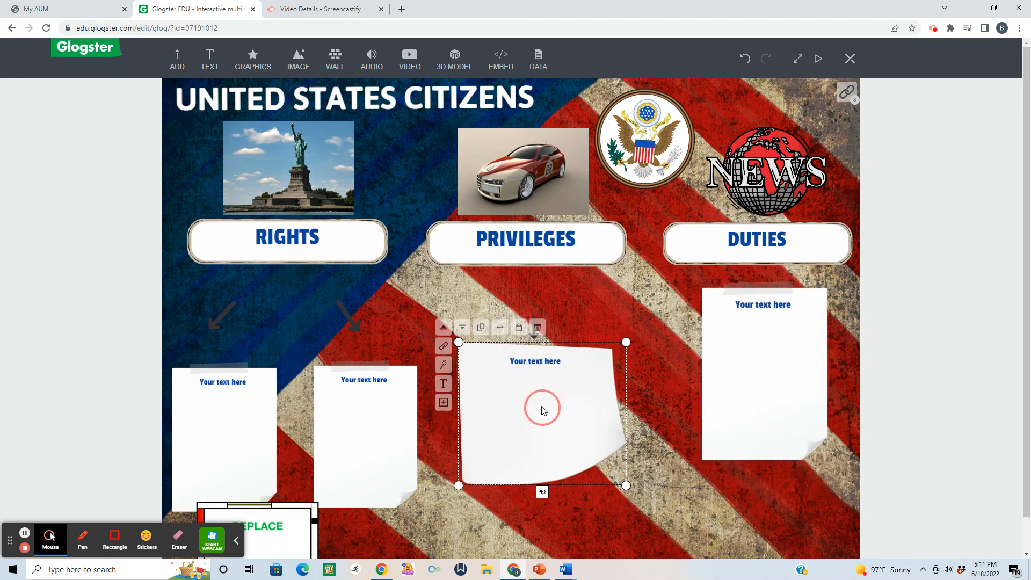
{"action": "left_click", "coordinate": [534, 335]}
{"action": "left_click_drag", "start_coordinate": [535, 334], "coordinate": [532, 298]}
{"action": "left_click", "coordinate": [364, 379]}
{"action": "left_click_drag", "start_coordinate": [364, 378], "coordinate": [362, 358]}
{"action": "left_click_drag", "start_coordinate": [215, 430], "coordinate": [214, 403]}
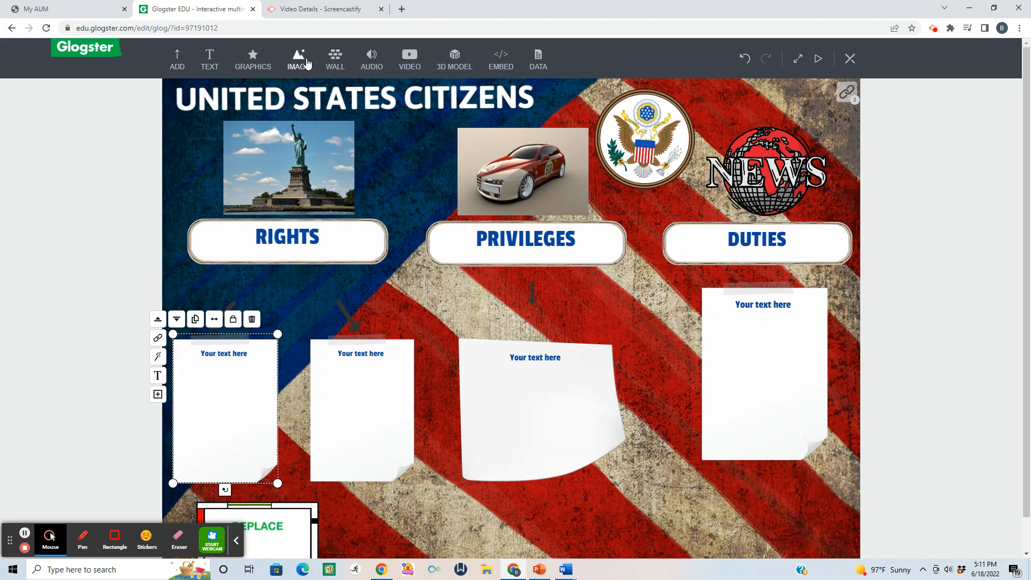
Step: Search Google Images through the Web Picker for "THE MATRIX, I KNOW MY RIGHTS"
{"action": "left_click", "coordinate": [405, 68]}
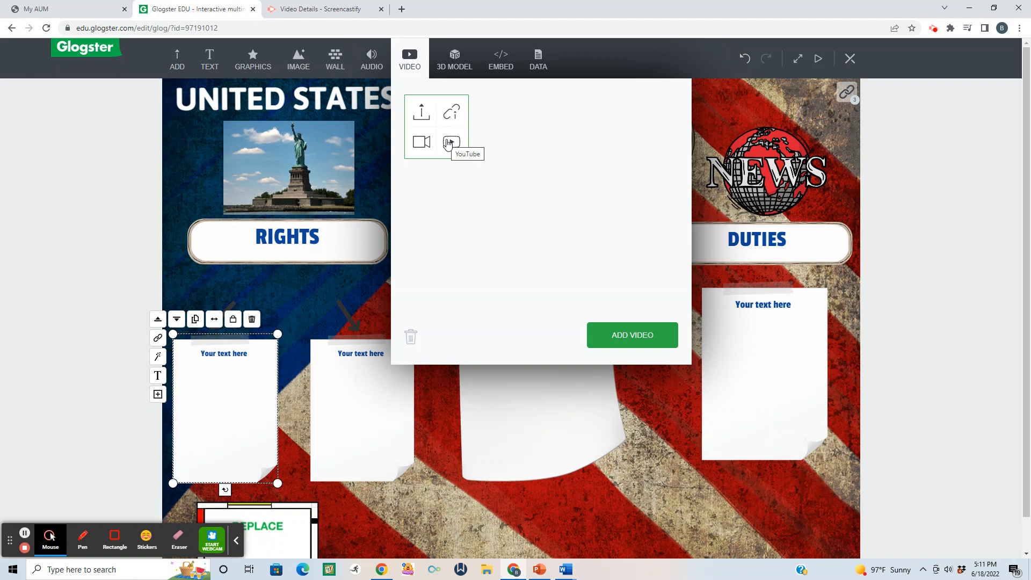
{"action": "left_click", "coordinate": [450, 143]}
{"action": "left_click", "coordinate": [492, 144]}
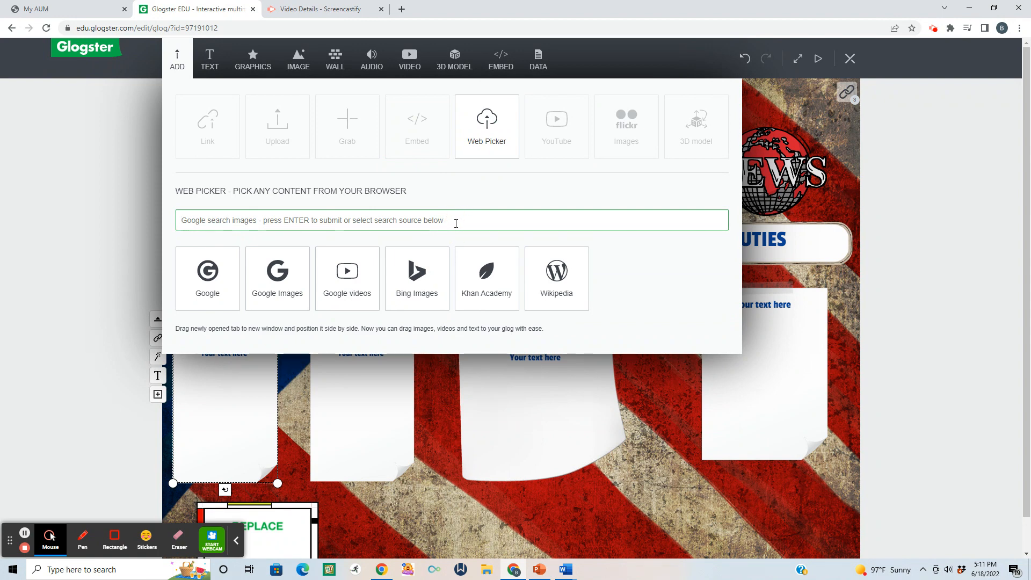
{"action": "type", "text": "THE MATRIX, I K"}
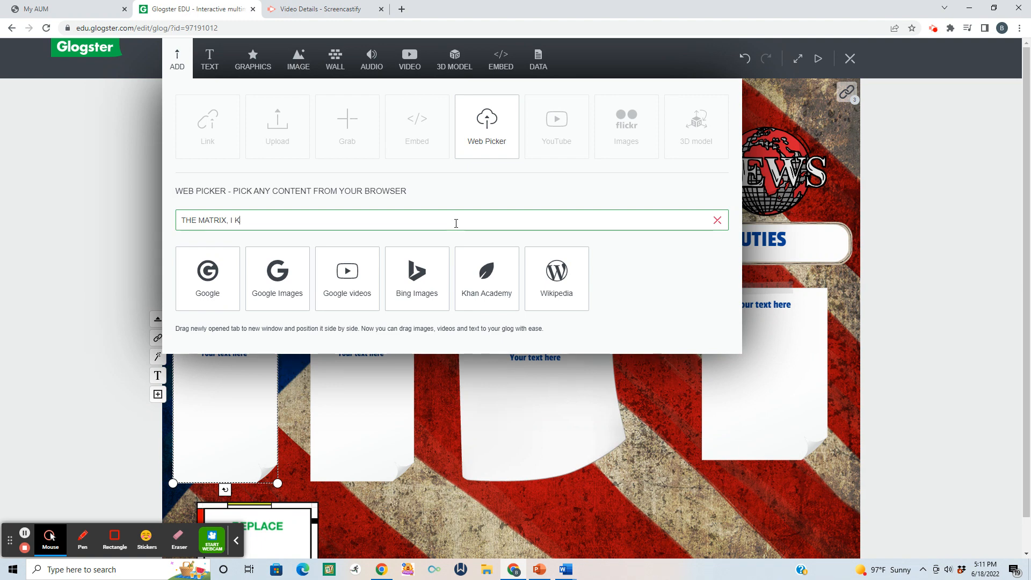
{"action": "type", "text": "NOW MY RIGHTS"}
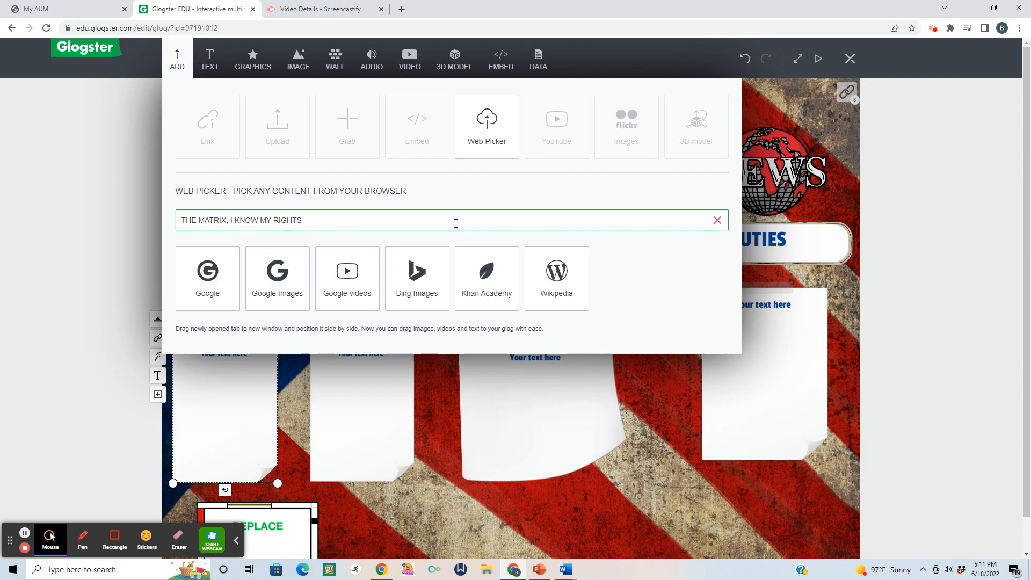
{"action": "key", "text": "Return"}
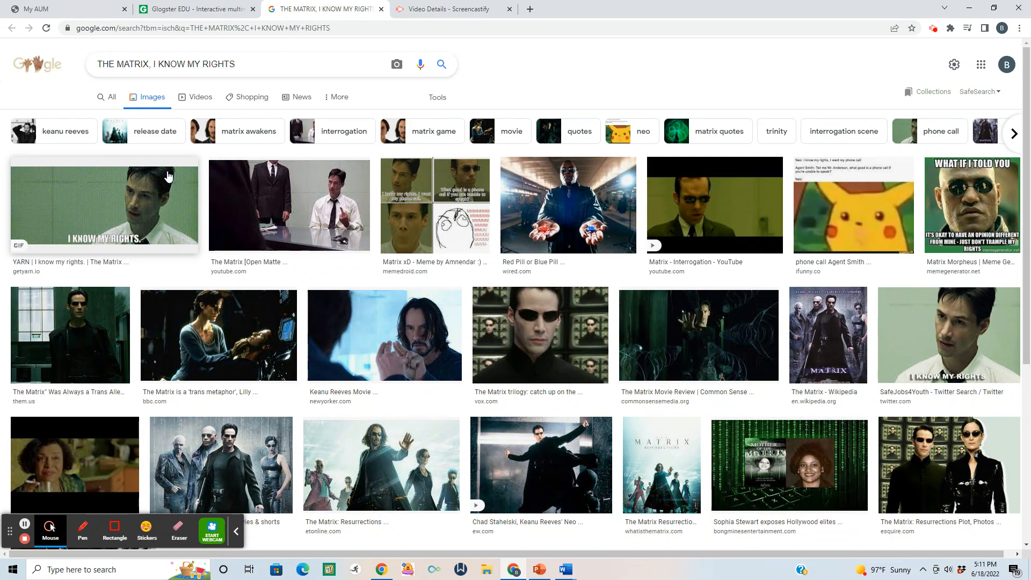
Step: Preview the YARN "I know my rights." GIF from the image results and open its source page in a new window
{"action": "left_click", "coordinate": [206, 9]}
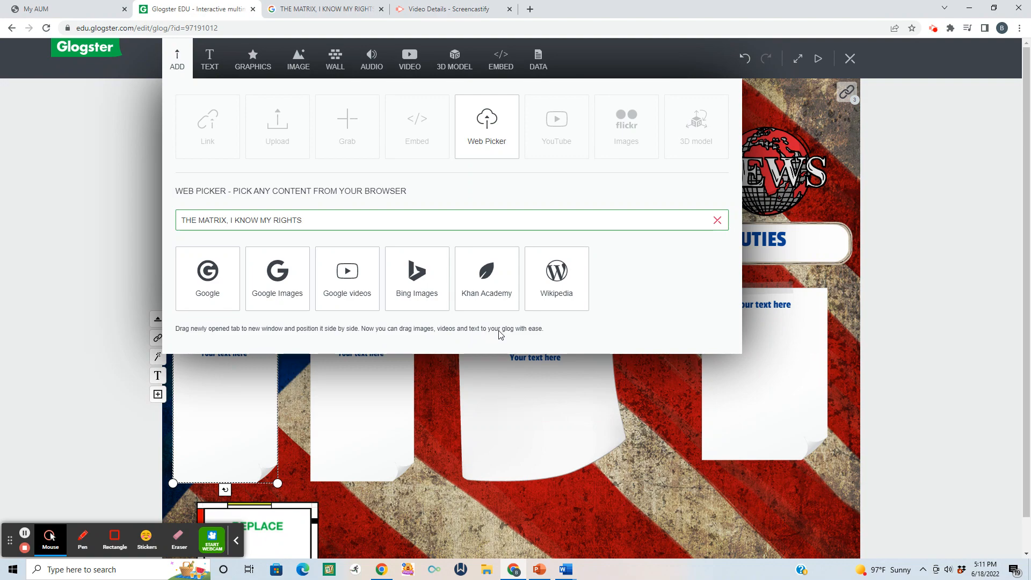
{"action": "left_click", "coordinate": [325, 16]}
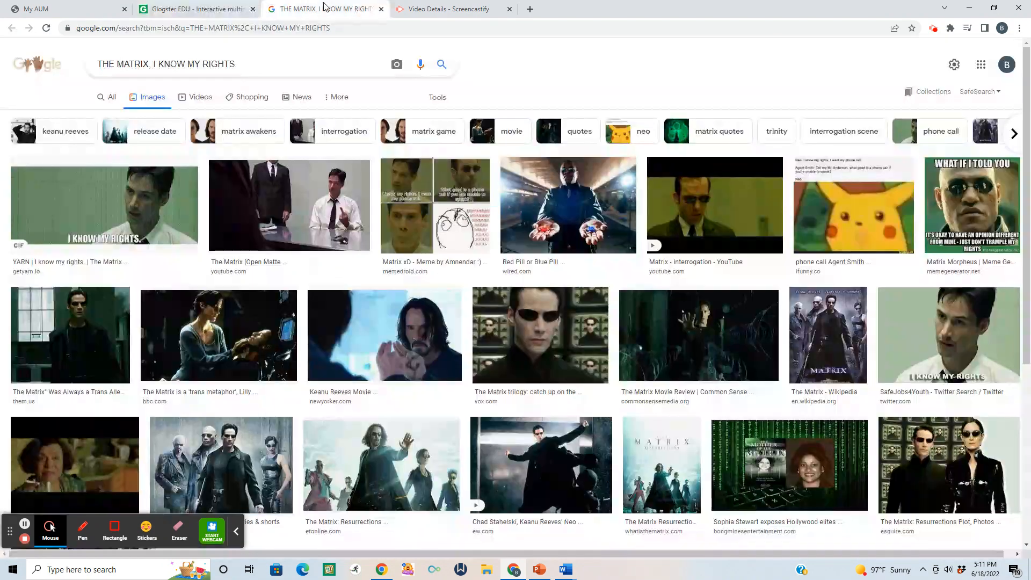
{"action": "left_click", "coordinate": [143, 205]}
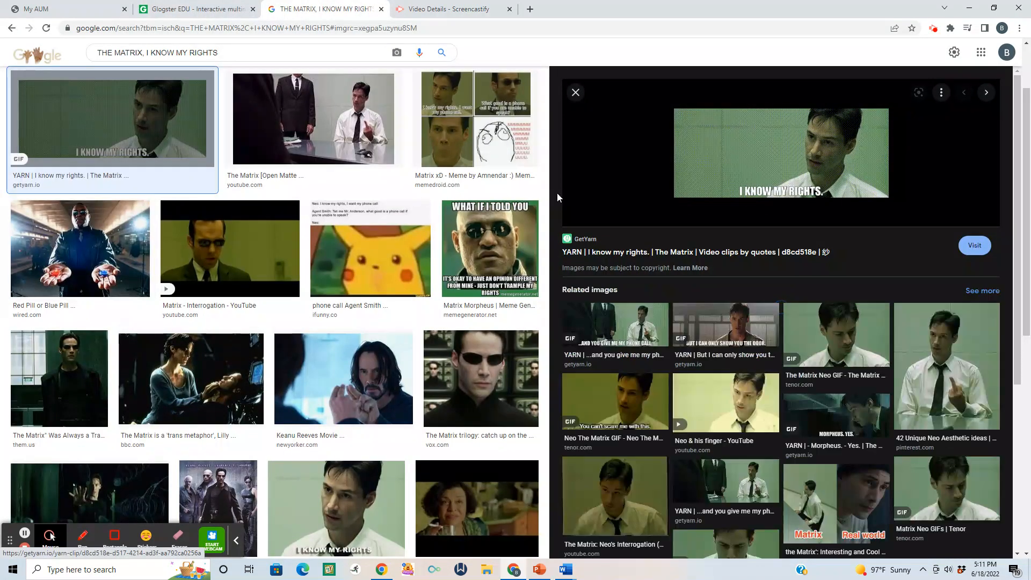
{"action": "right_click", "coordinate": [689, 161]}
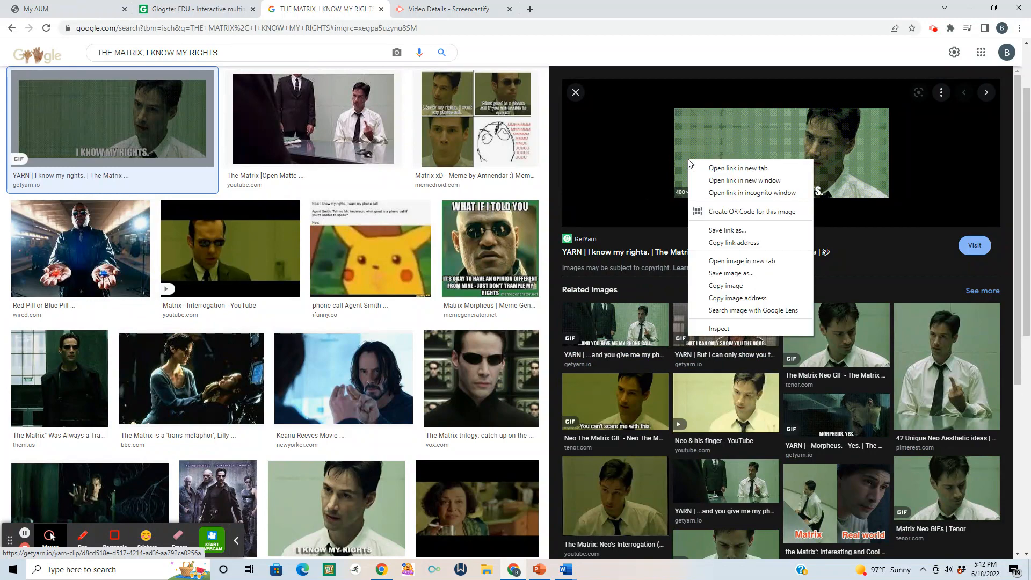
{"action": "left_click", "coordinate": [719, 181]}
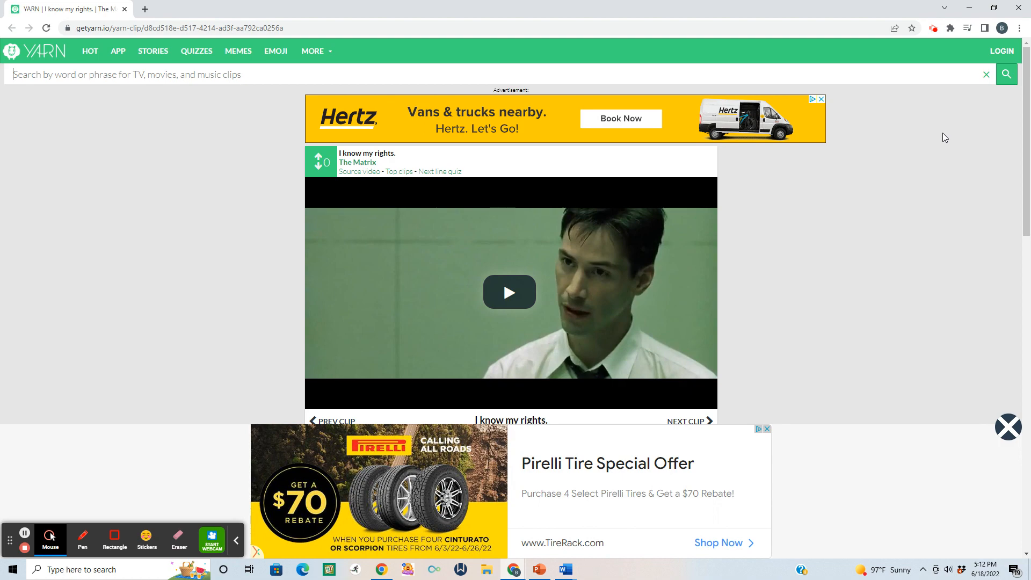
Step: Restore both browser windows to a smaller size, set the YARN page beside the main one, and bring up the glog there
{"action": "left_click", "coordinate": [995, 10]}
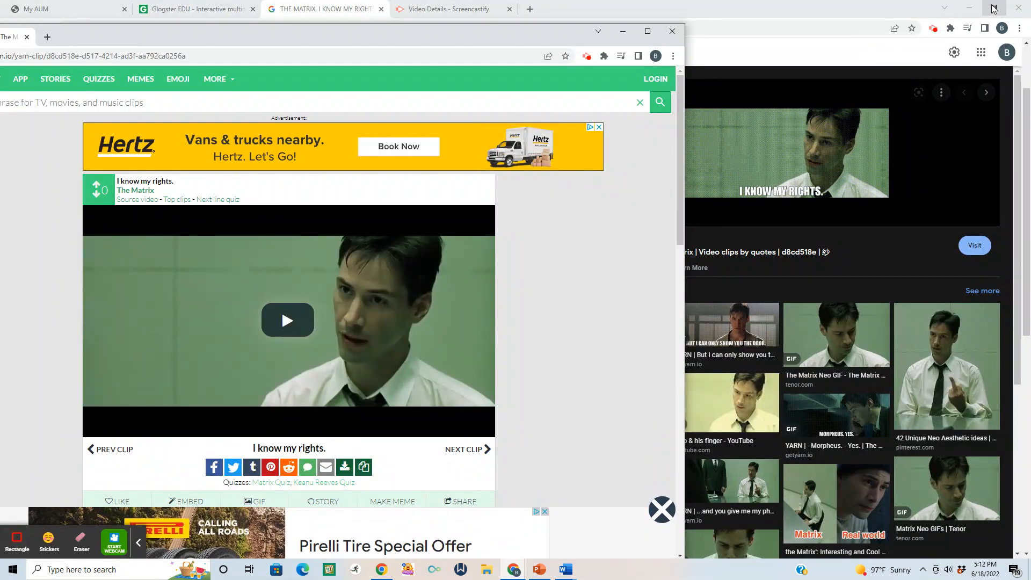
{"action": "left_click", "coordinate": [994, 8]}
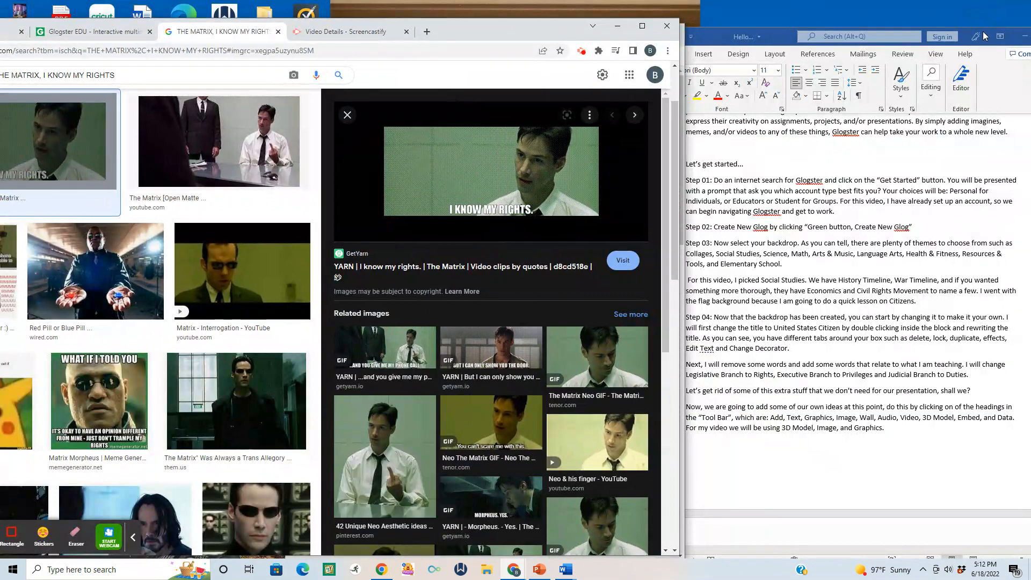
{"action": "left_click", "coordinate": [1024, 36]}
{"action": "left_click_drag", "start_coordinate": [548, 31], "coordinate": [961, 39]}
{"action": "left_click", "coordinate": [655, 131]}
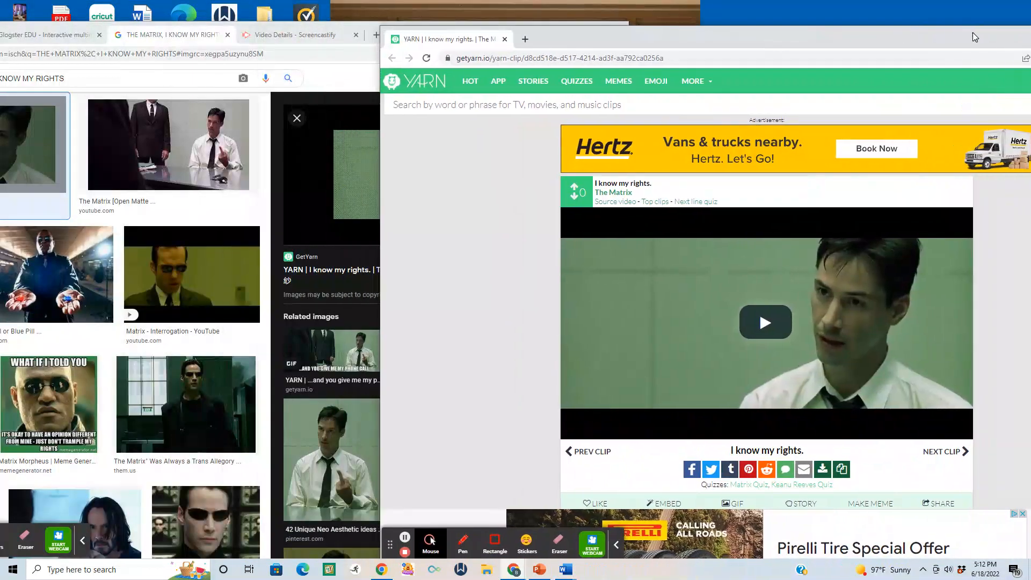
{"action": "left_click_drag", "start_coordinate": [719, 41], "coordinate": [854, 39]}
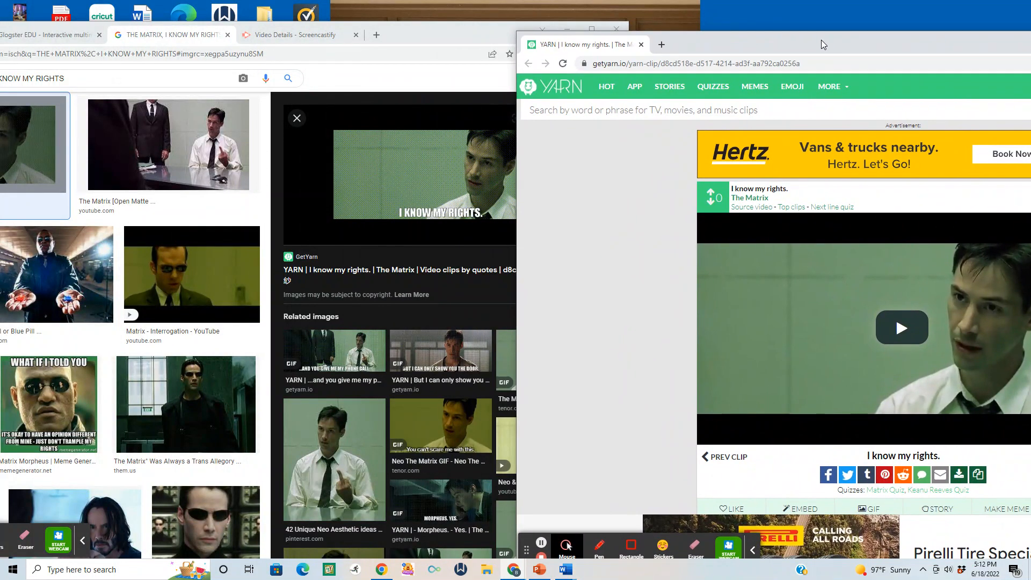
{"action": "left_click", "coordinate": [57, 37]}
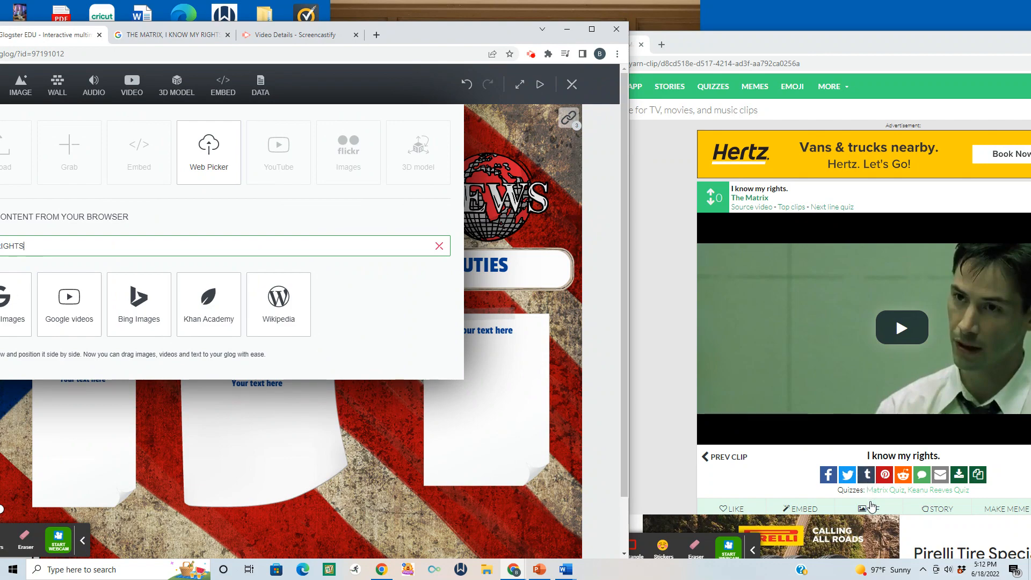
Step: Try to open the GIF version of the YARN clip, reposition and shrink its window, and close it
{"action": "left_click", "coordinate": [875, 509]}
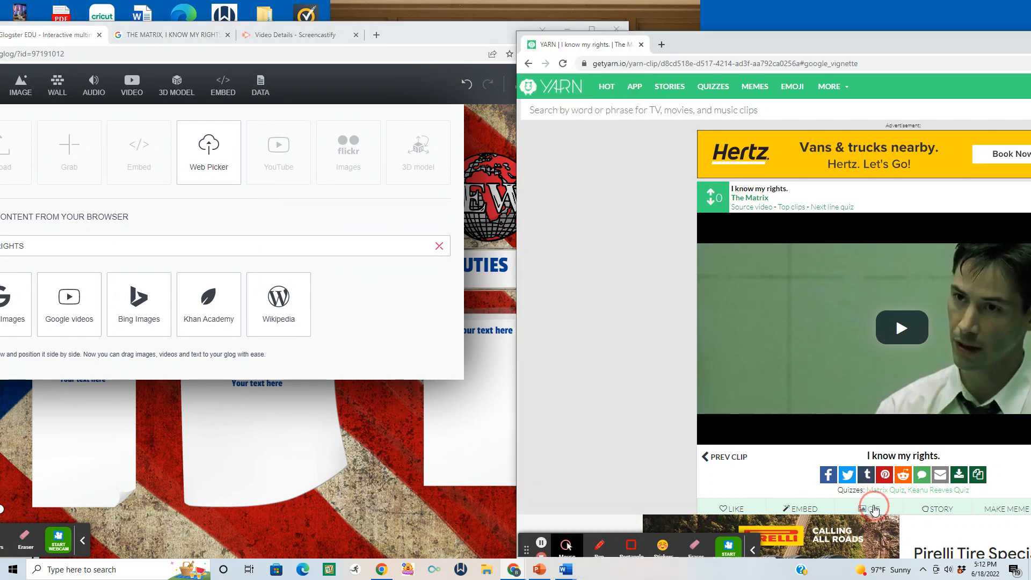
{"action": "left_click_drag", "start_coordinate": [770, 36], "coordinate": [651, 4]}
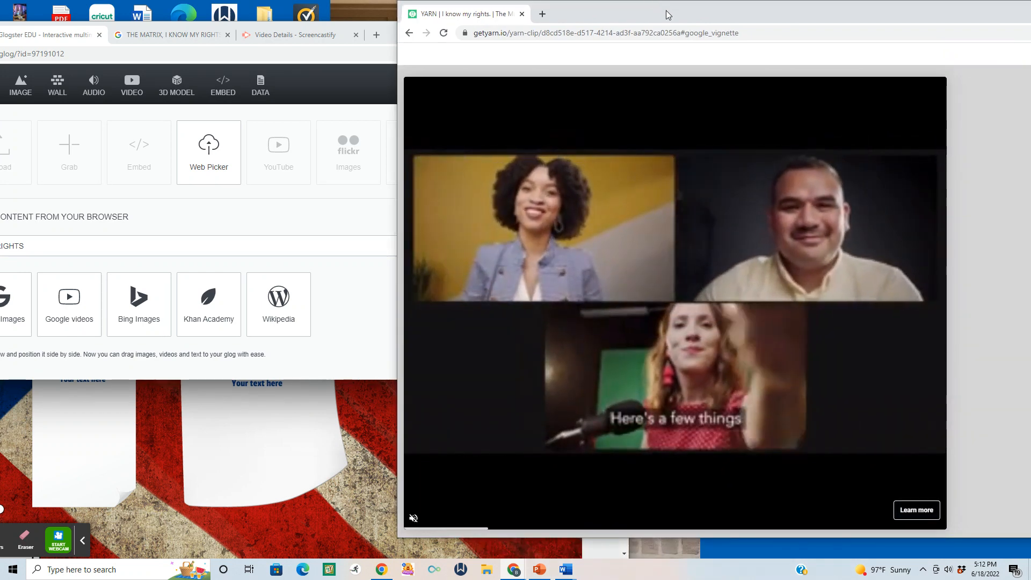
{"action": "left_click_drag", "start_coordinate": [668, 15], "coordinate": [654, 15]}
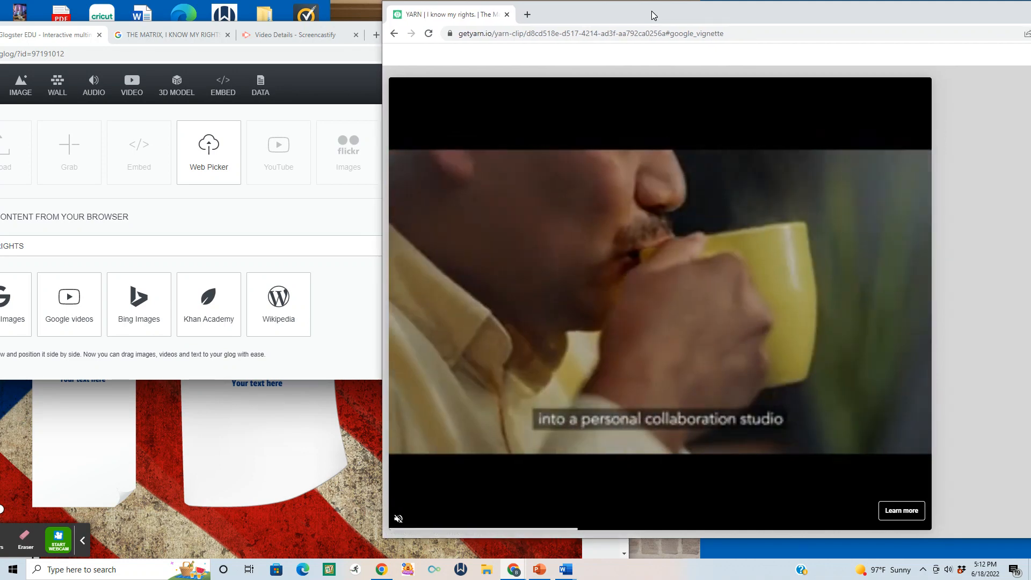
{"action": "left_click_drag", "start_coordinate": [653, 16], "coordinate": [529, 39]}
{"action": "left_click_drag", "start_coordinate": [262, 27], "coordinate": [495, 141]}
{"action": "left_click_drag", "start_coordinate": [688, 153], "coordinate": [703, 60]}
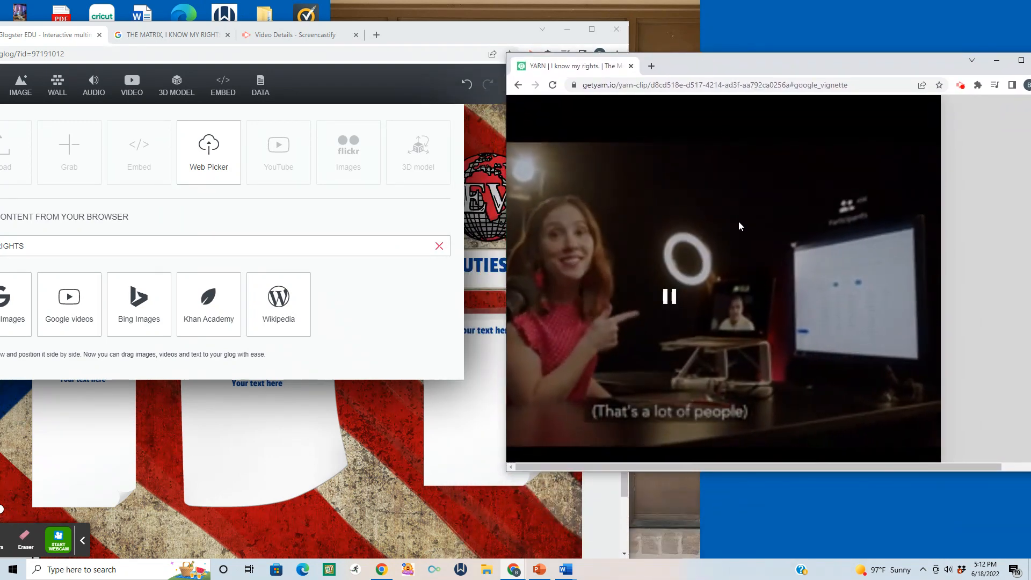
{"action": "left_click_drag", "start_coordinate": [787, 65], "coordinate": [630, 83]}
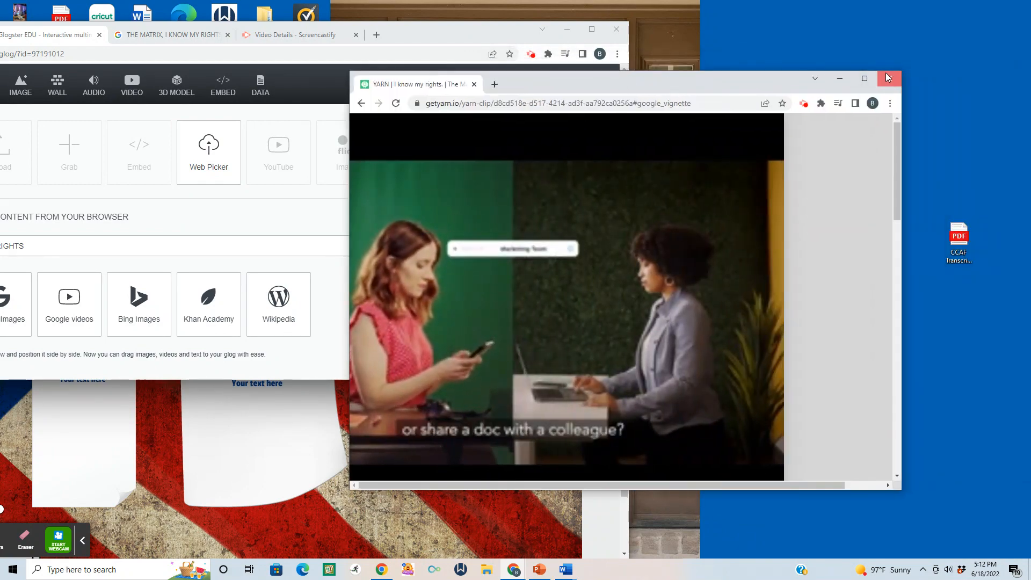
{"action": "left_click", "coordinate": [890, 78]}
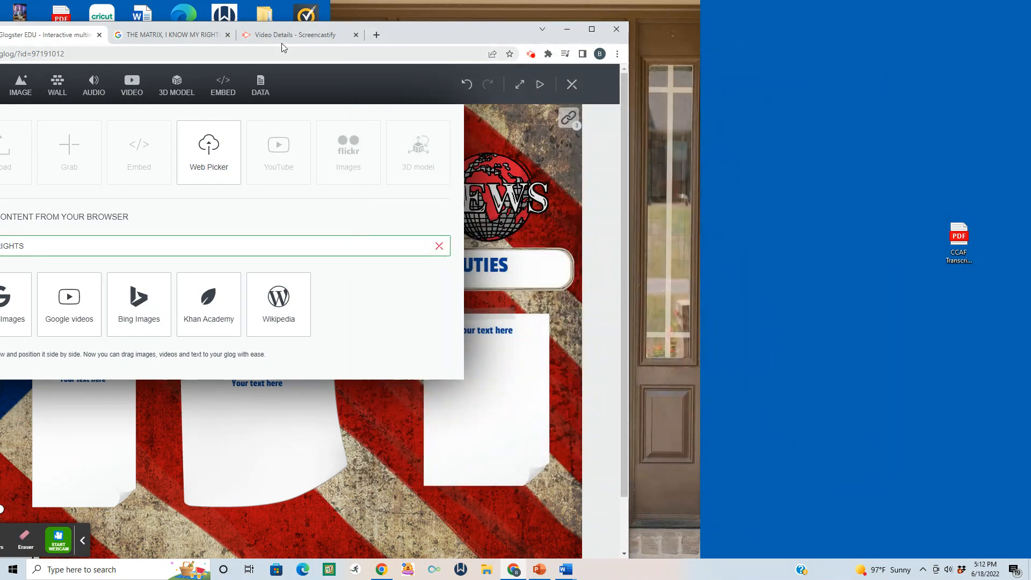
Step: Return to the previewed Matrix image and open its YARN page in a new window again
{"action": "left_click", "coordinate": [166, 35]}
{"action": "right_click", "coordinate": [389, 158]}
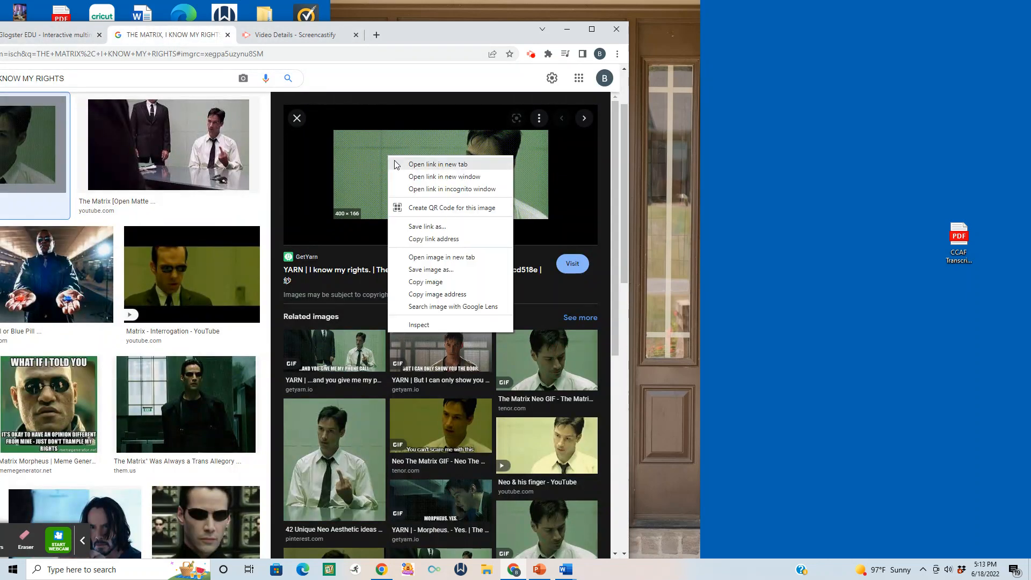
{"action": "left_click", "coordinate": [425, 177]}
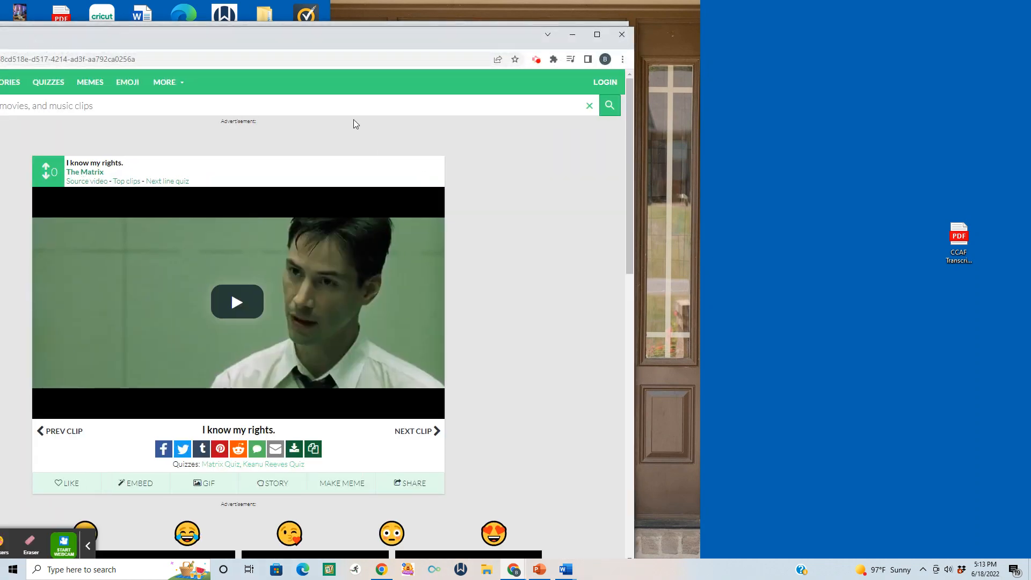
Step: Move the new YARN window beside the main browser window and extend its height until the clip's options show
{"action": "left_click_drag", "start_coordinate": [272, 41], "coordinate": [487, 31]}
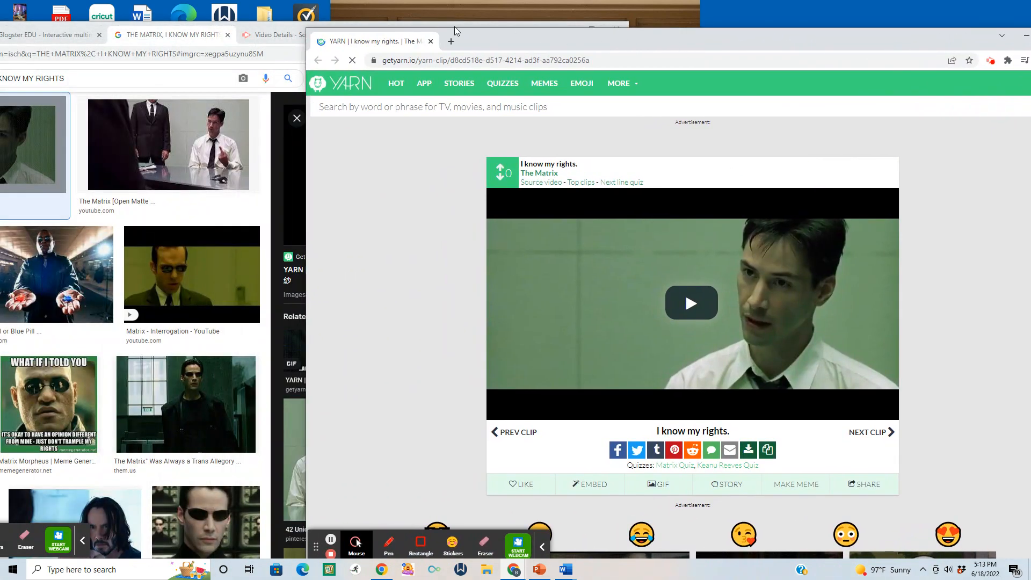
{"action": "left_click_drag", "start_coordinate": [323, 37], "coordinate": [466, 272]}
{"action": "left_click_drag", "start_coordinate": [654, 276], "coordinate": [684, 72]}
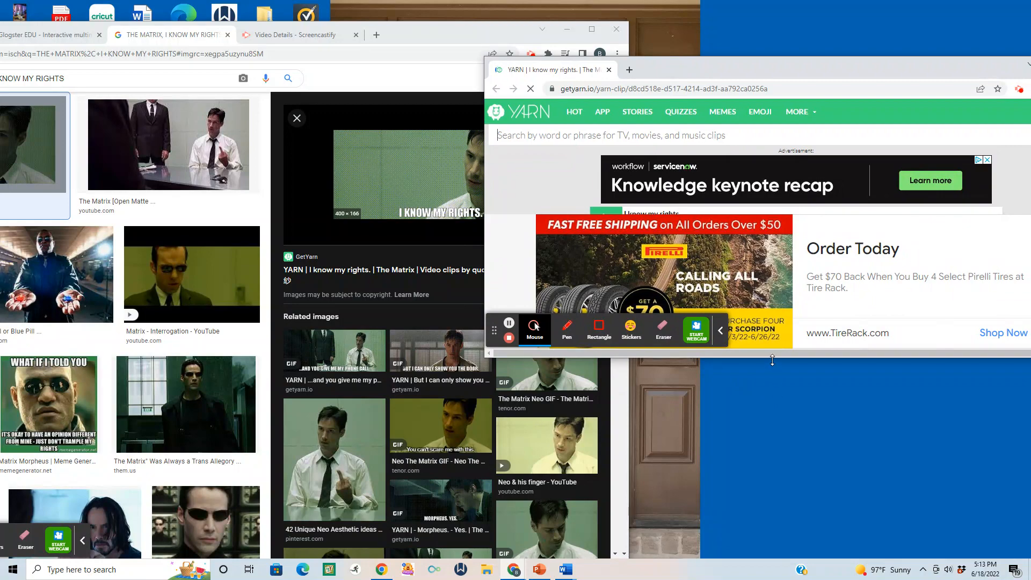
{"action": "left_click_drag", "start_coordinate": [772, 360], "coordinate": [776, 544]}
{"action": "left_click", "coordinate": [729, 81]}
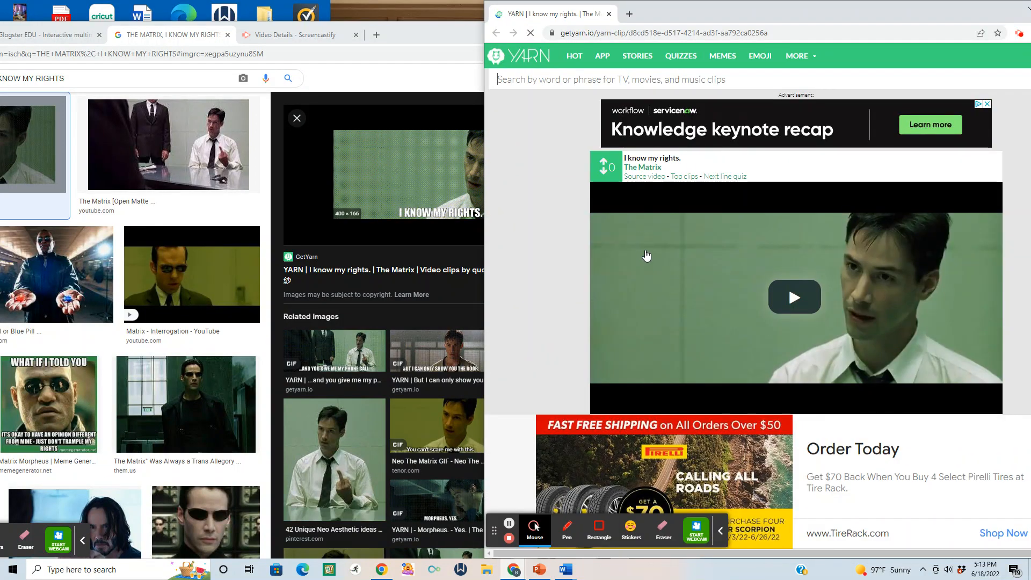
{"action": "left_click_drag", "start_coordinate": [800, 12], "coordinate": [643, 43]}
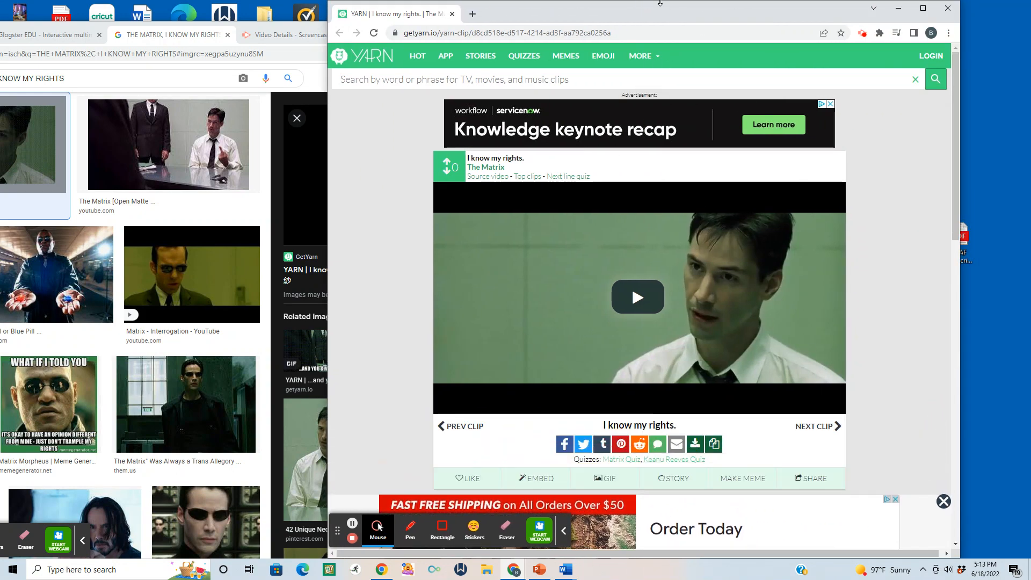
{"action": "left_click_drag", "start_coordinate": [630, 15], "coordinate": [817, 45]}
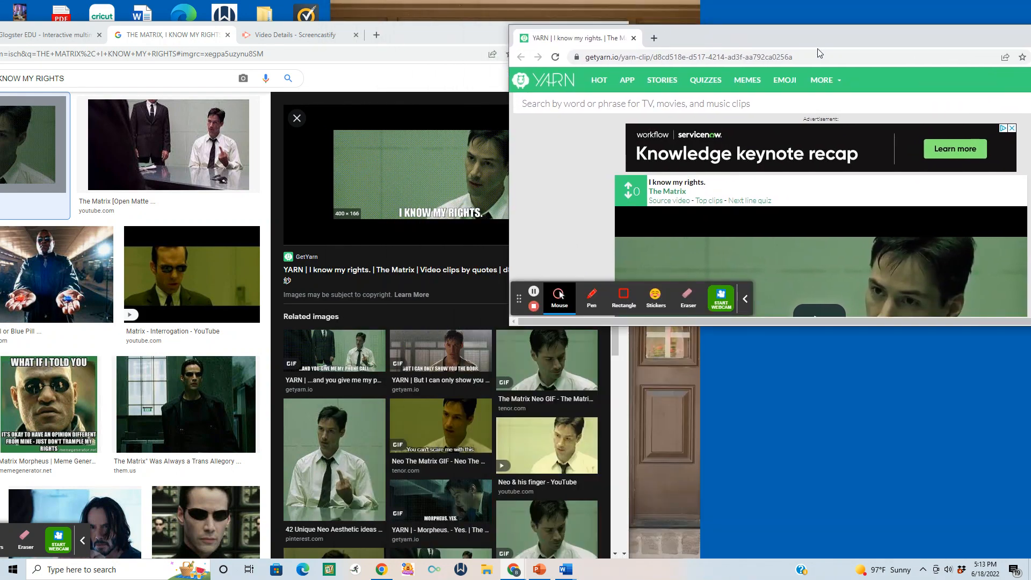
{"action": "left_click_drag", "start_coordinate": [743, 325], "coordinate": [752, 557]}
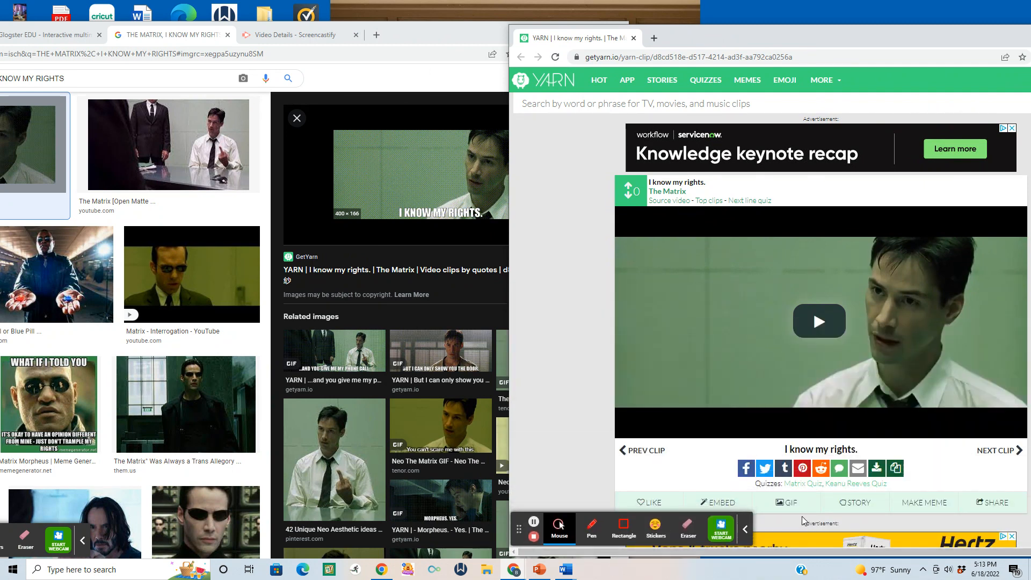
Step: Open the GIF version of the "I know my rights." clip and transfer it from YARN into the glog
{"action": "left_click", "coordinate": [788, 501]}
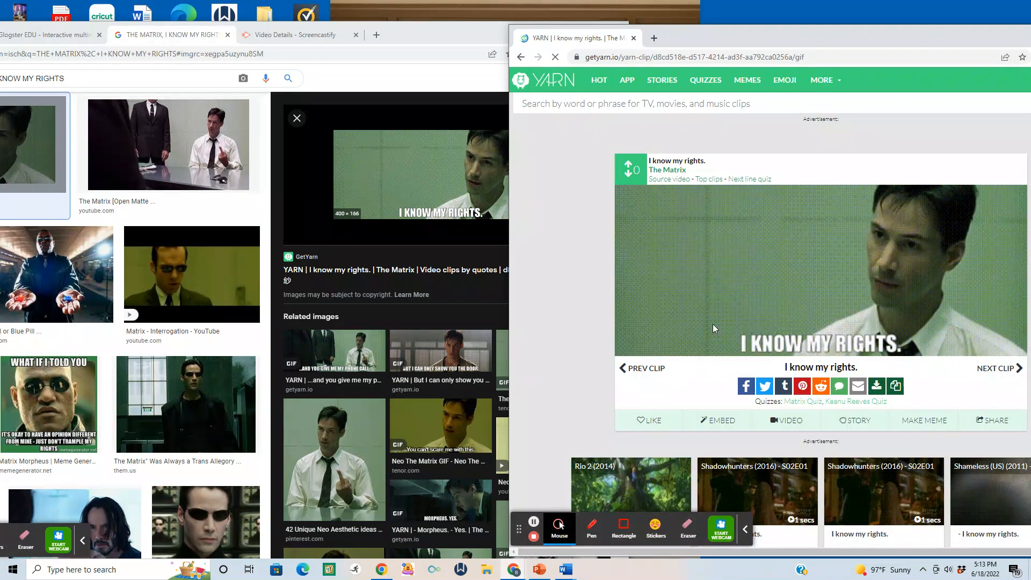
{"action": "left_click", "coordinate": [50, 36]}
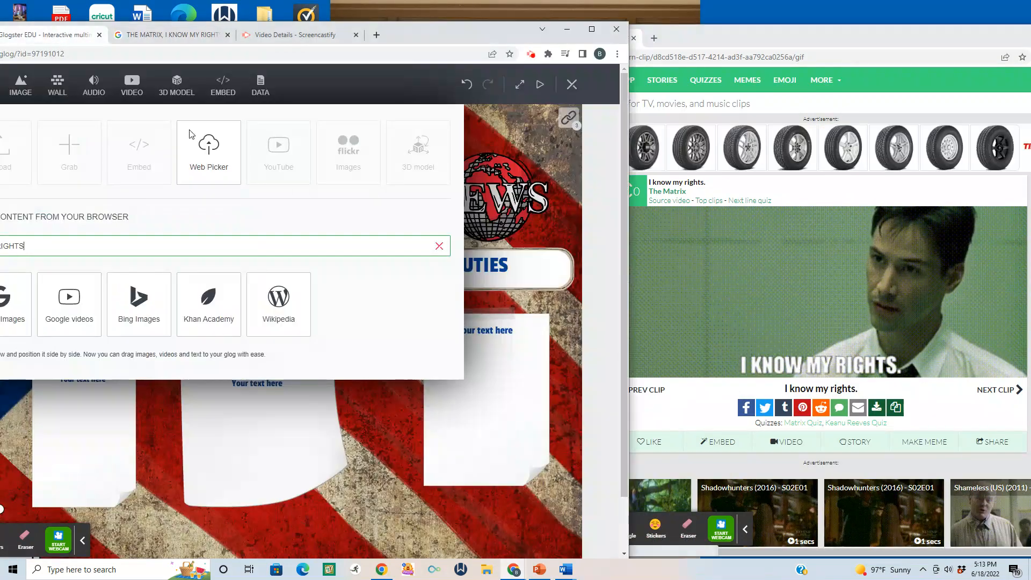
{"action": "left_click_drag", "start_coordinate": [752, 301], "coordinate": [293, 242]}
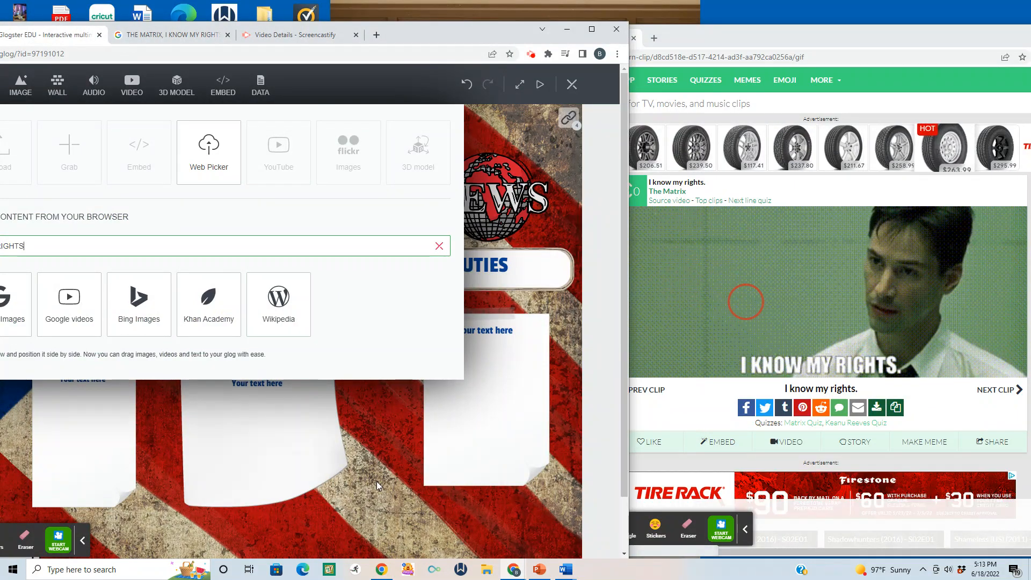
Step: Put the YARN window away, maximize the Glogster window, and collapse the recording toolbar covering the poster
{"action": "left_click_drag", "start_coordinate": [995, 34], "coordinate": [772, 33]}
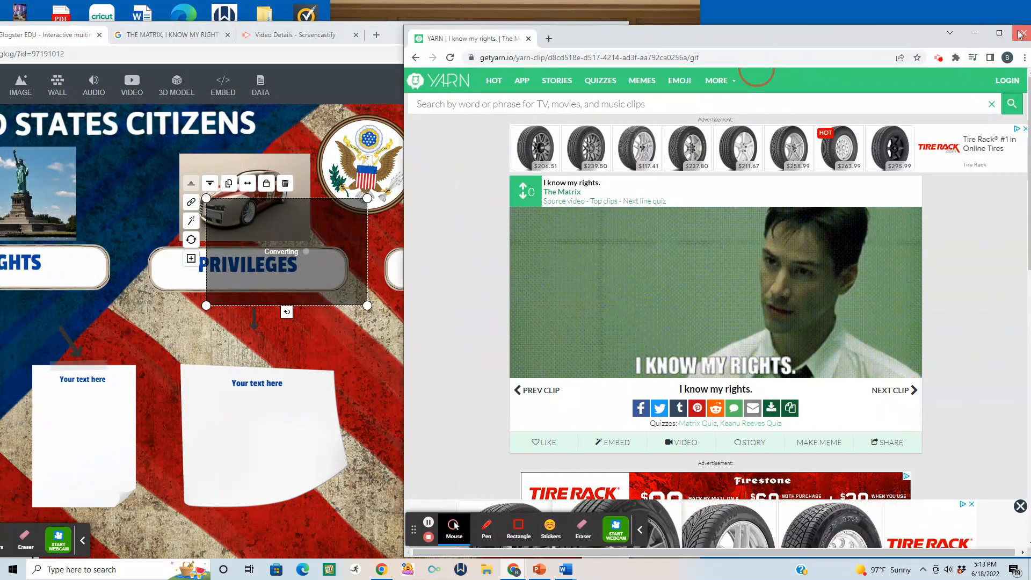
{"action": "left_click", "coordinate": [974, 33]}
{"action": "left_click", "coordinate": [587, 31]}
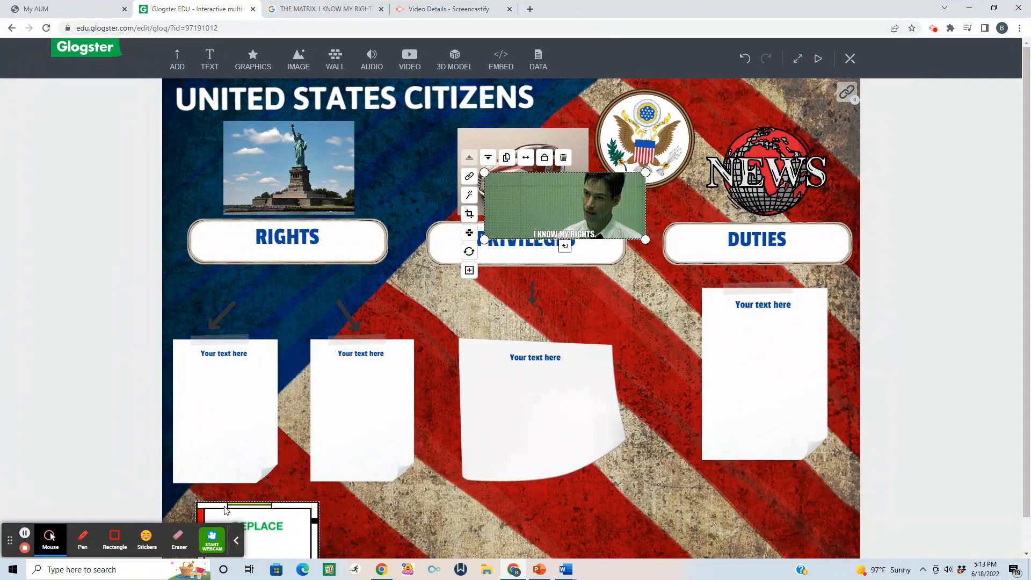
{"action": "left_click", "coordinate": [236, 541]}
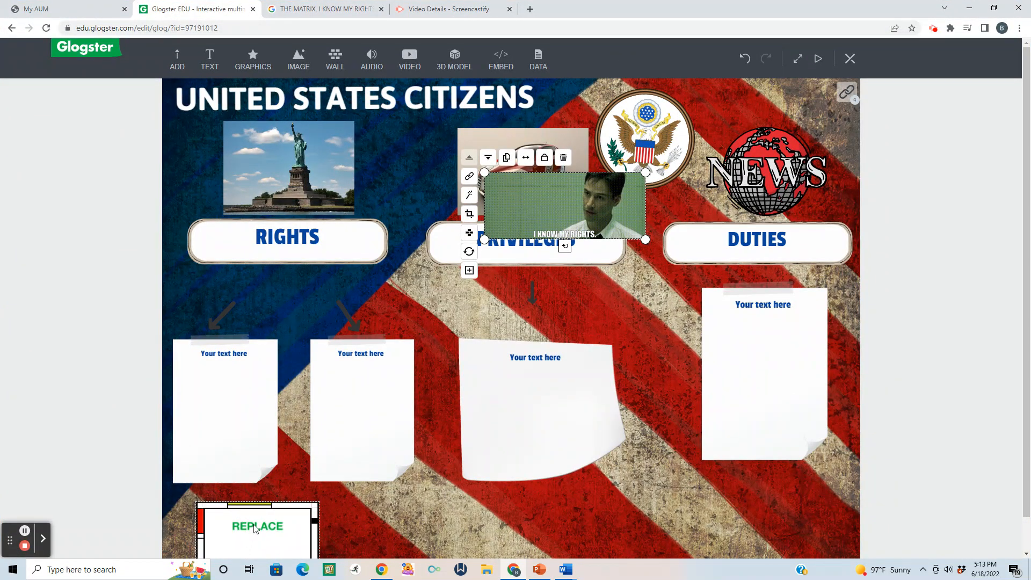
Step: Delete the REPLACE placeholder and move the Matrix GIF into its spot below the two notes under RIGHTS
{"action": "left_click", "coordinate": [263, 533]}
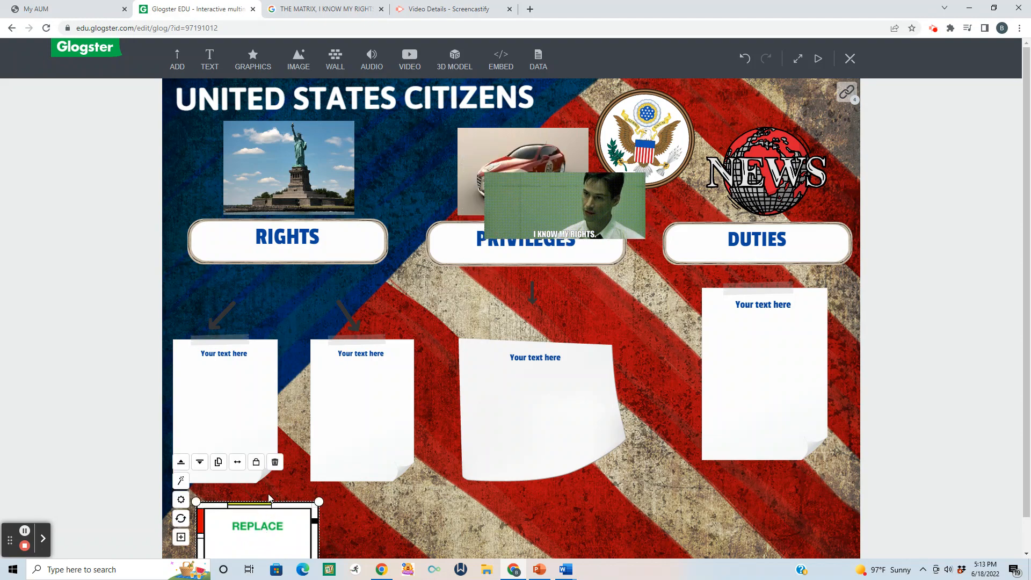
{"action": "left_click", "coordinate": [275, 461]}
{"action": "left_click_drag", "start_coordinate": [560, 219], "coordinate": [272, 530]}
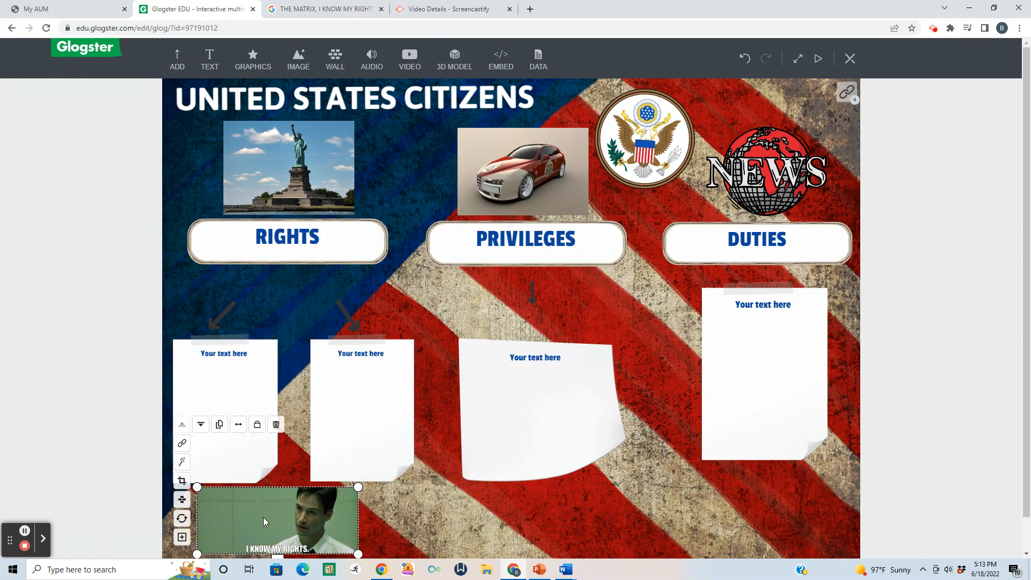
Step: Add the parchment scroll frame from the History decorators to the Matrix GIF below the RIGHTS notes
{"action": "left_click", "coordinate": [183, 539]}
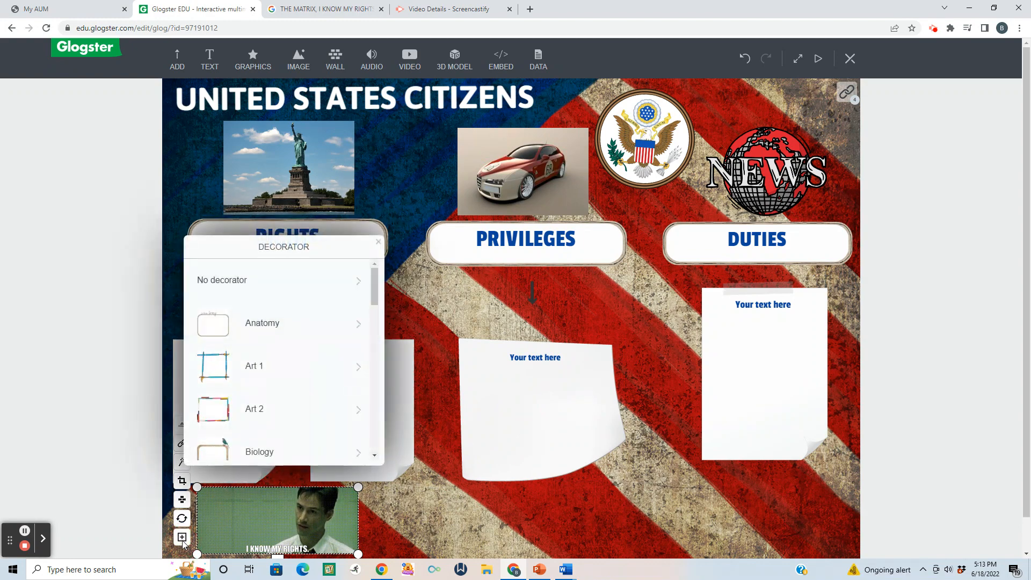
{"action": "left_click", "coordinate": [373, 456]}
{"action": "left_click", "coordinate": [374, 458]}
{"action": "left_click", "coordinate": [373, 458]}
{"action": "left_click", "coordinate": [374, 457]}
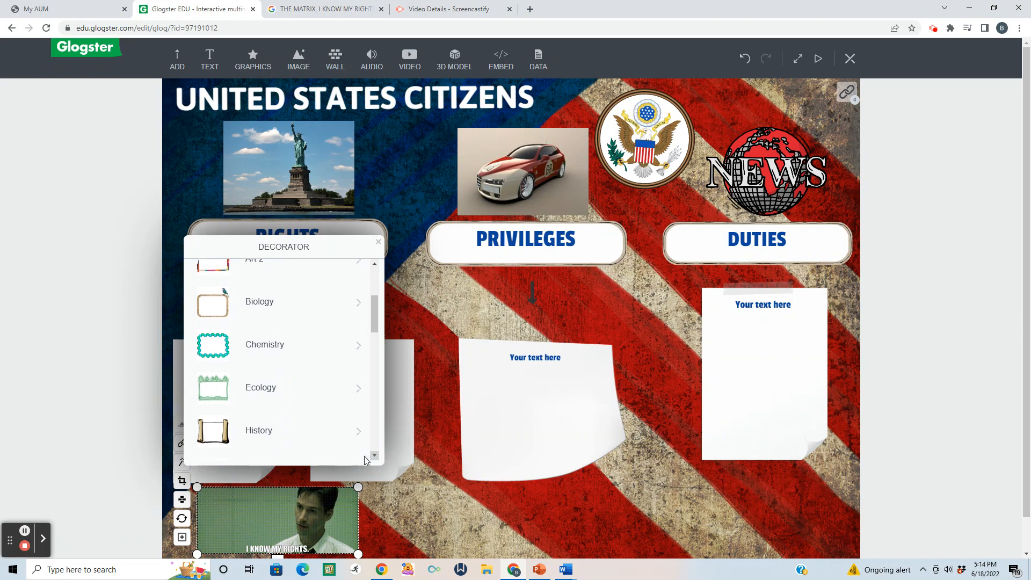
{"action": "left_click", "coordinate": [224, 439]}
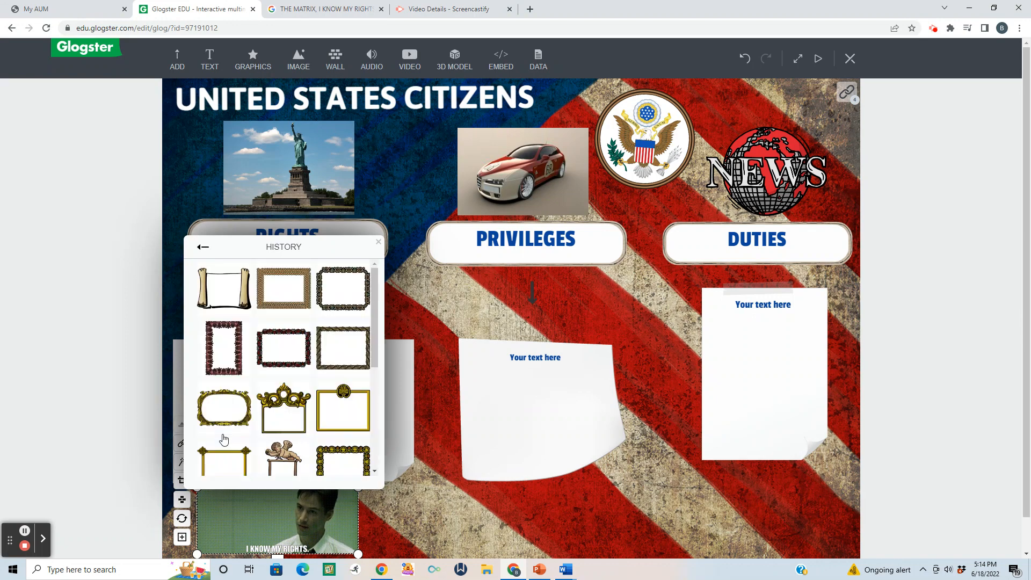
{"action": "left_click", "coordinate": [213, 279]}
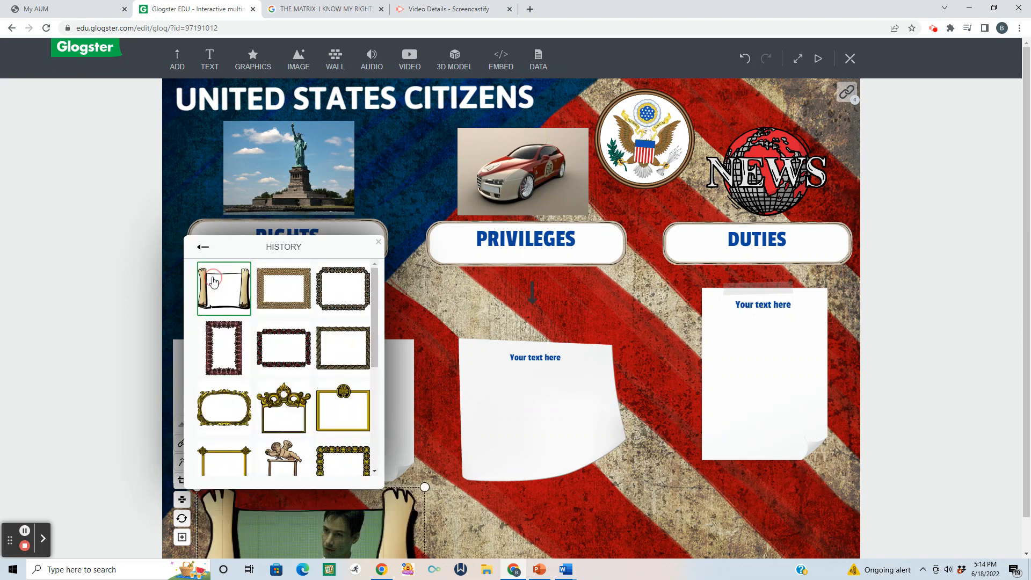
Step: Shrink the scroll-framed GIF and position it just beneath the two notes under RIGHTS
{"action": "left_click", "coordinate": [426, 487]}
{"action": "left_click_drag", "start_coordinate": [426, 487], "coordinate": [372, 510]}
{"action": "left_click_drag", "start_coordinate": [306, 526], "coordinate": [299, 505]}
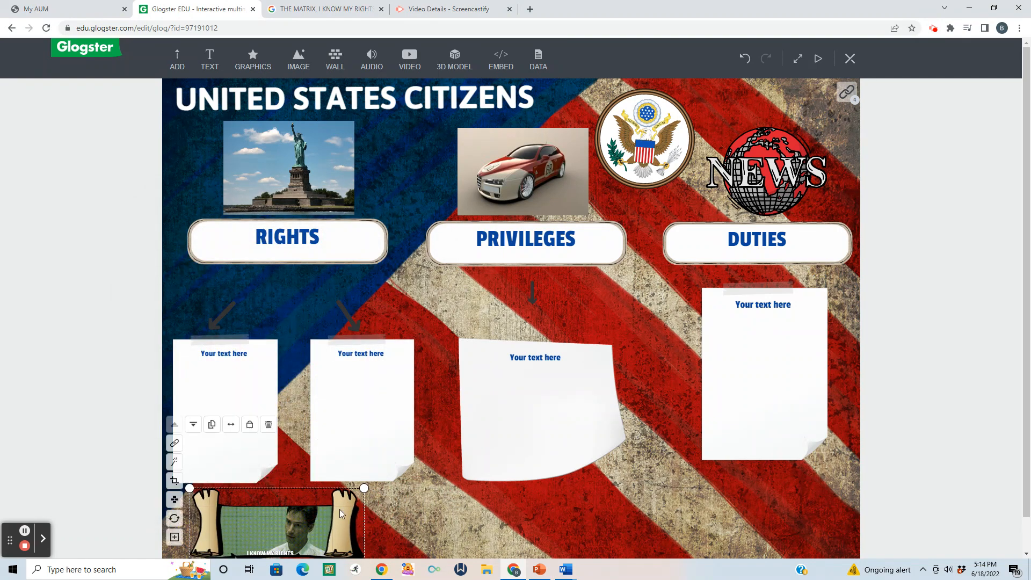
{"action": "left_click", "coordinate": [601, 522]}
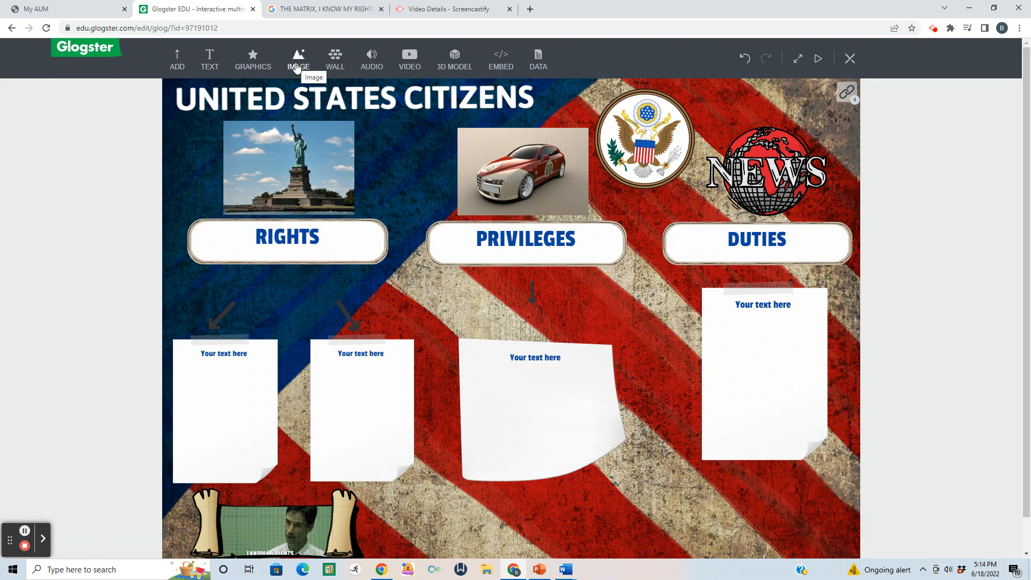
Step: Search Google Images for "DUTIES OF CITIZENS" with the Web Picker
{"action": "left_click", "coordinate": [409, 60]}
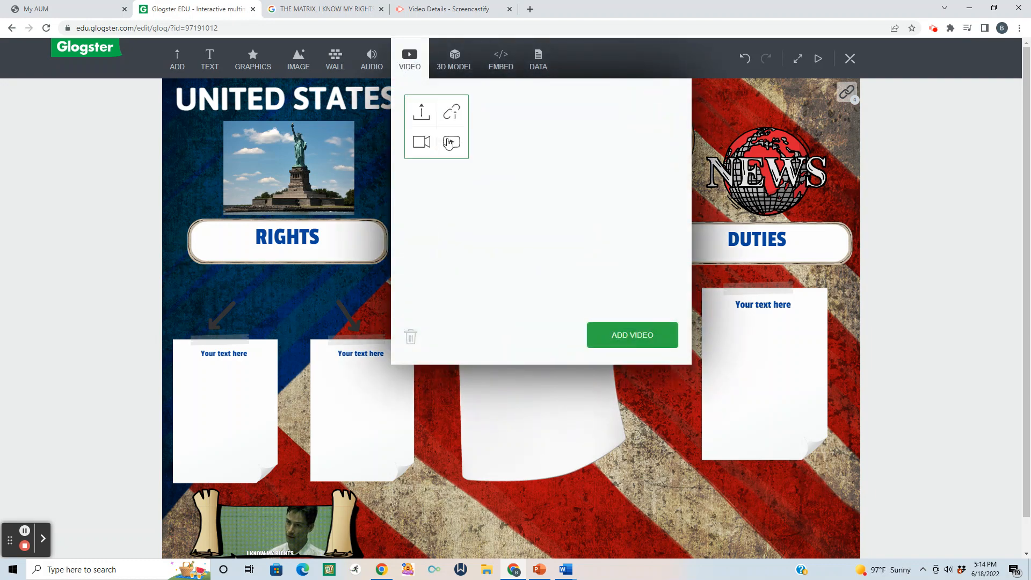
{"action": "left_click", "coordinate": [451, 142]}
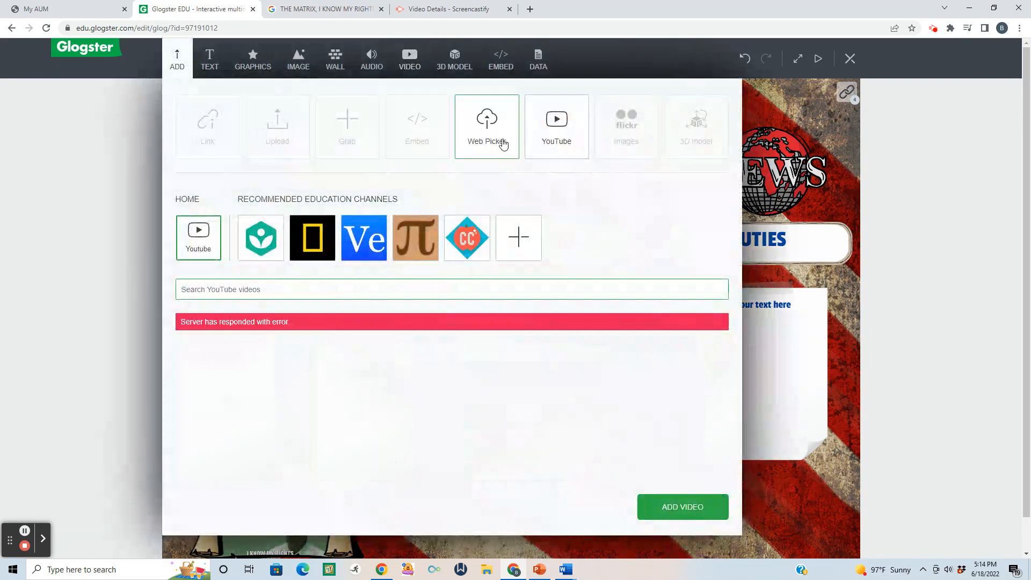
{"action": "left_click", "coordinate": [497, 145]}
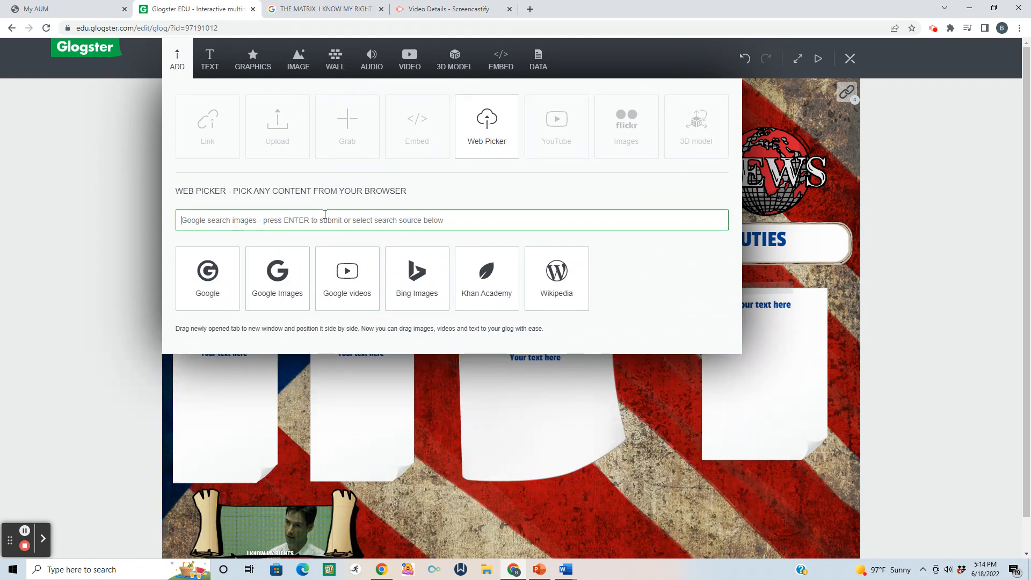
{"action": "type", "text": "d"}
{"action": "key", "text": "BackSpace"}
{"action": "type", "text": "DUTIES OF CITIZENS"}
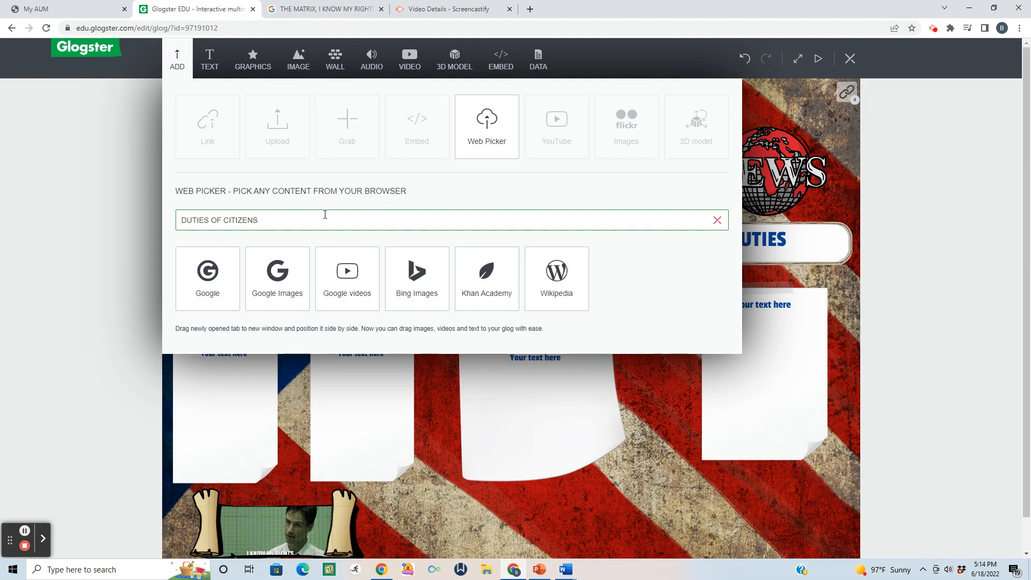
{"action": "key", "text": "Return"}
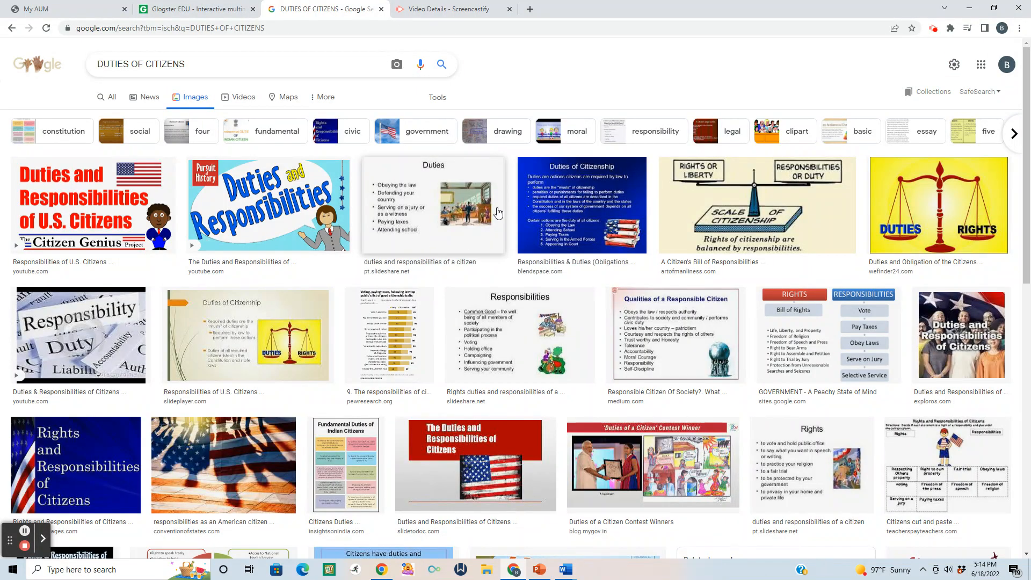
Step: Select the blue "Duties of Citizenship" image result and open its Blendspace page in a new window
{"action": "left_click", "coordinate": [576, 213]}
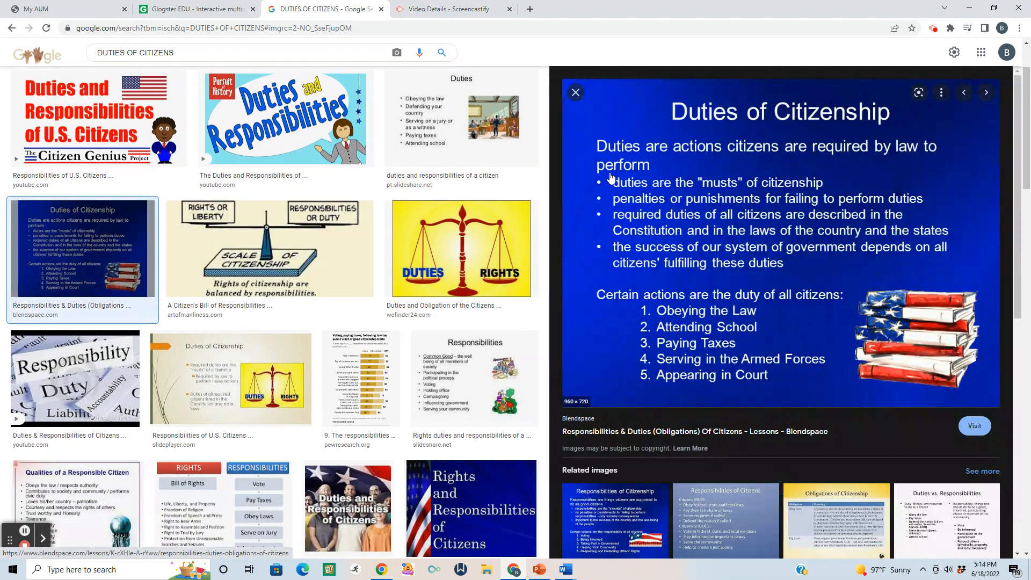
{"action": "right_click", "coordinate": [748, 211]}
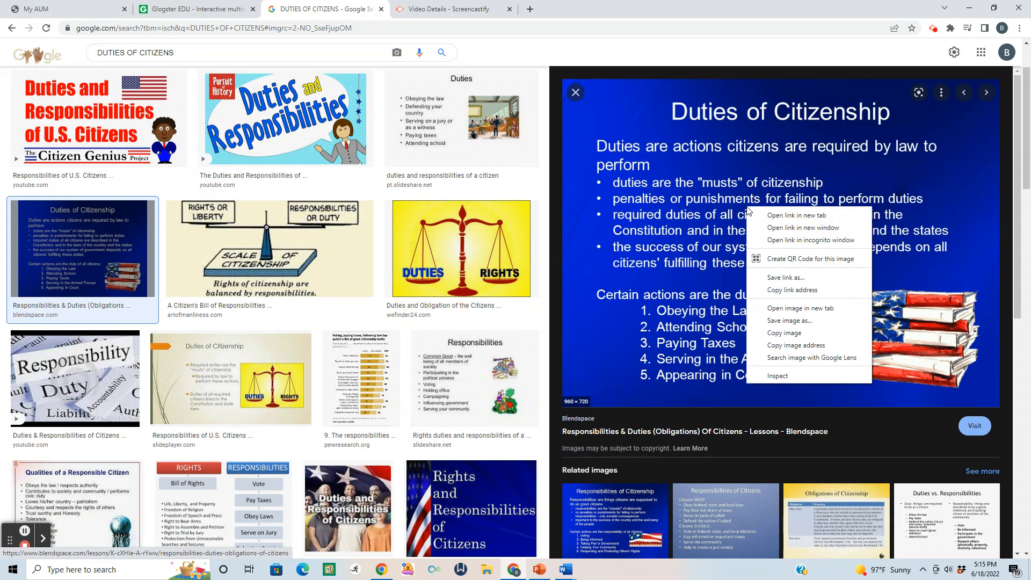
{"action": "left_click", "coordinate": [789, 229]}
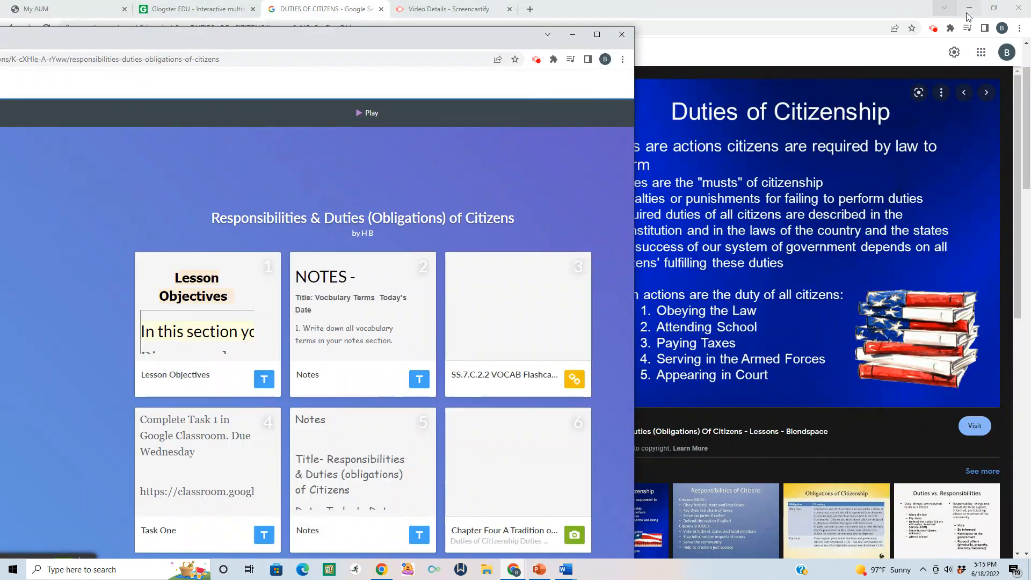
Step: Reduce both browser windows from full screen and move the Blendspace window beside the main one
{"action": "left_click", "coordinate": [994, 8]}
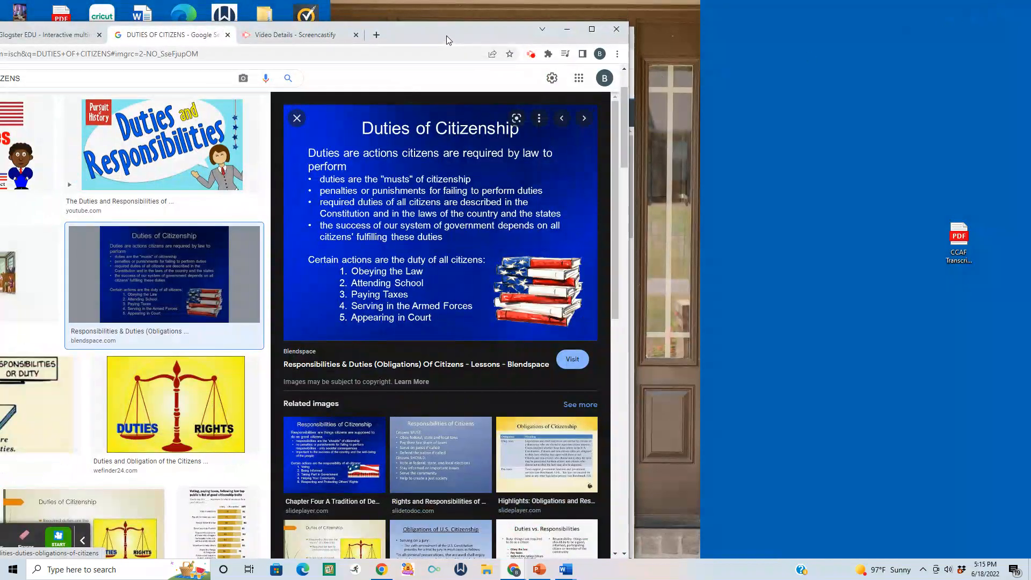
{"action": "left_click_drag", "start_coordinate": [437, 31], "coordinate": [433, 54]}
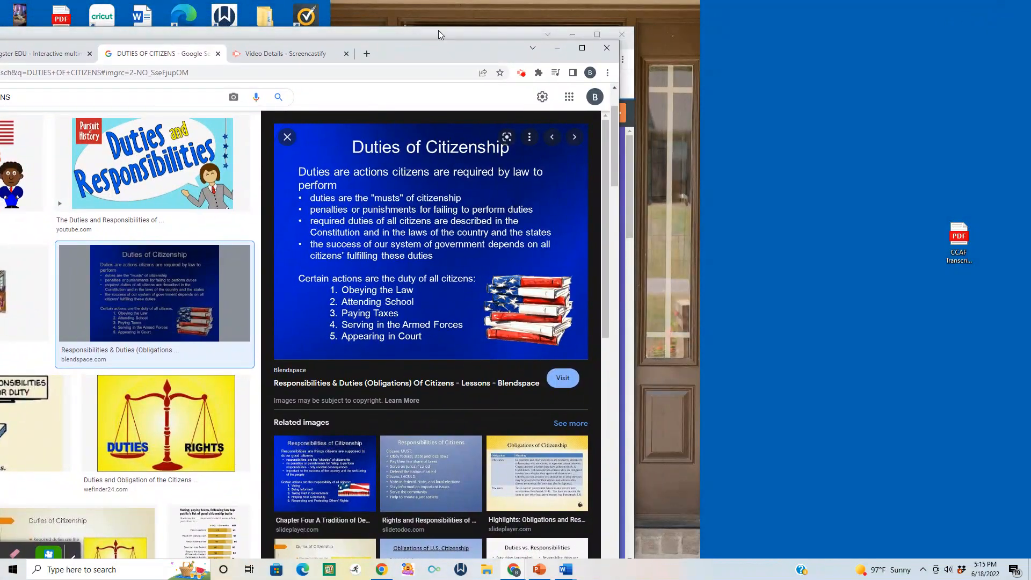
{"action": "double_click", "coordinate": [438, 30]}
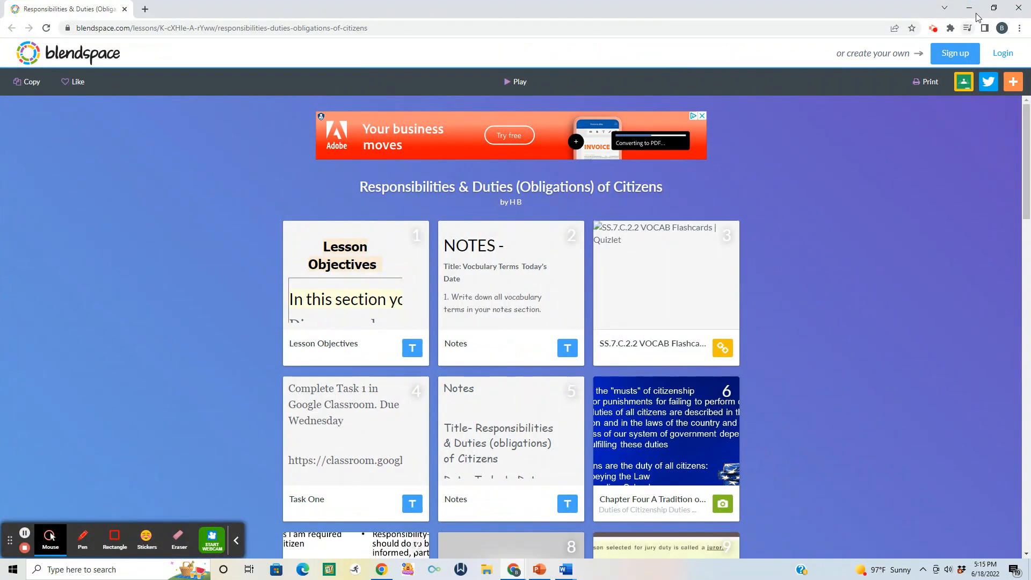
{"action": "left_click", "coordinate": [994, 7]}
{"action": "left_click_drag", "start_coordinate": [380, 42], "coordinate": [870, 60]}
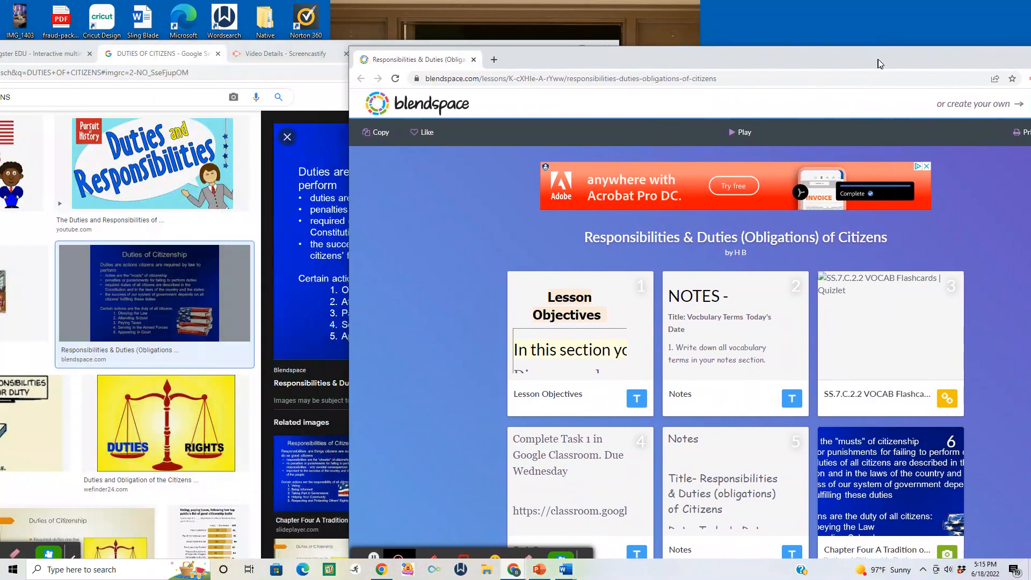
Step: Enlarge item 6, the "Duties of Citizenship" slide, on Blendspace and transfer its image into the glog in the other window
{"action": "left_click", "coordinate": [910, 486]}
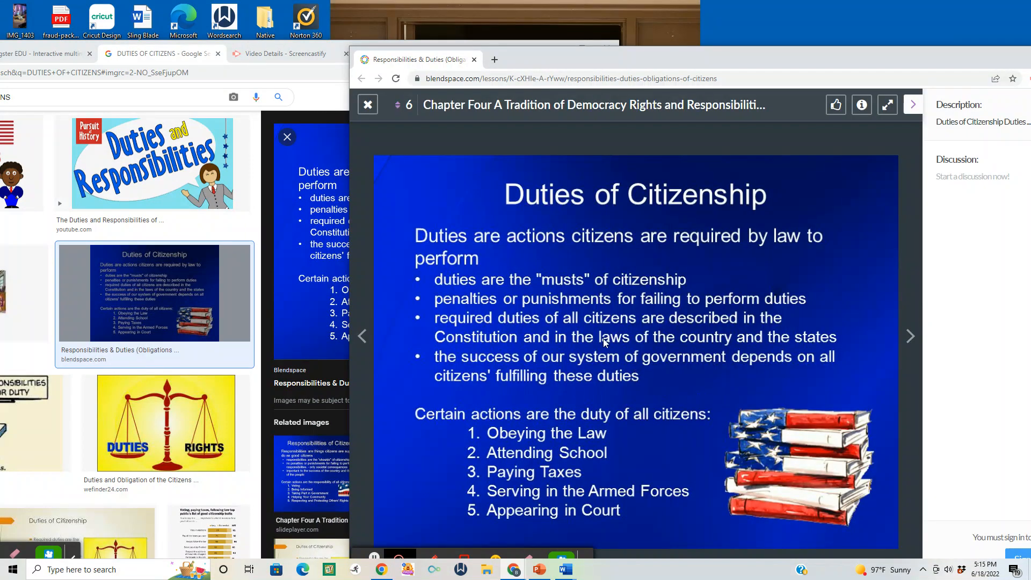
{"action": "left_click_drag", "start_coordinate": [578, 65], "coordinate": [702, 72]}
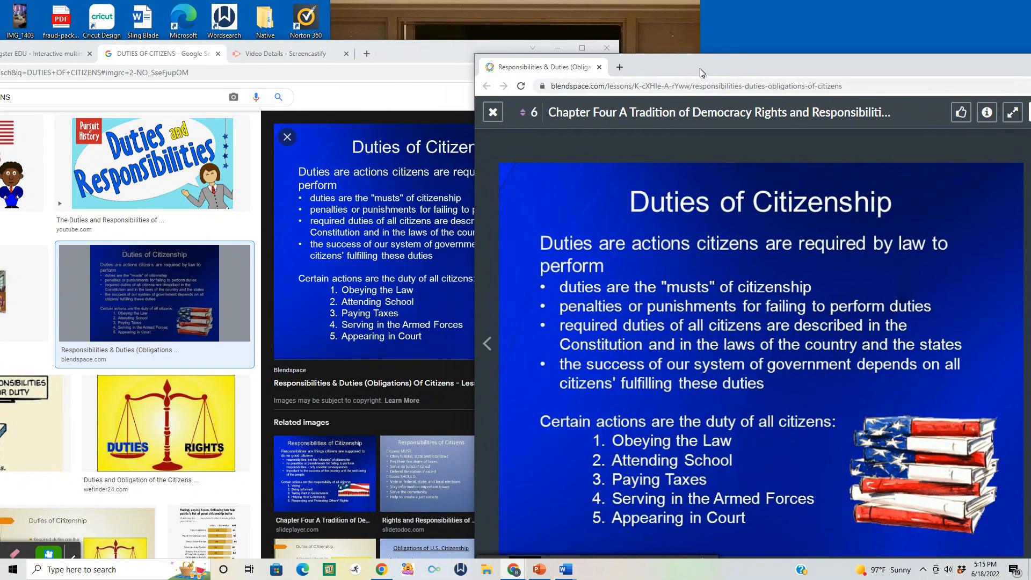
{"action": "left_click", "coordinate": [38, 53]}
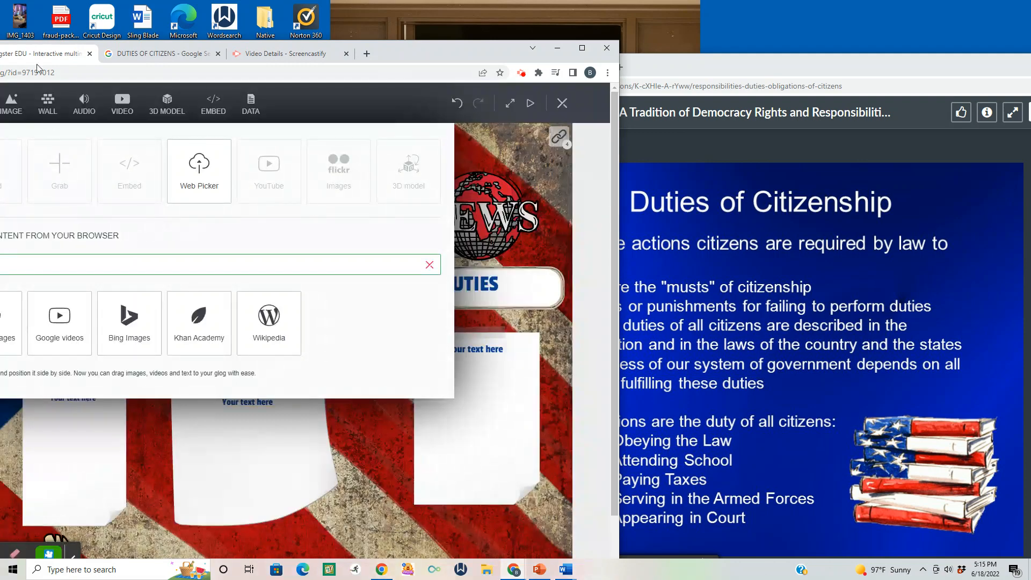
{"action": "left_click_drag", "start_coordinate": [704, 358], "coordinate": [295, 263]}
Step: Put the Blendspace window away and maximize the Glogster window
{"action": "left_click_drag", "start_coordinate": [974, 66], "coordinate": [768, 55]}
{"action": "left_click", "coordinate": [967, 54]}
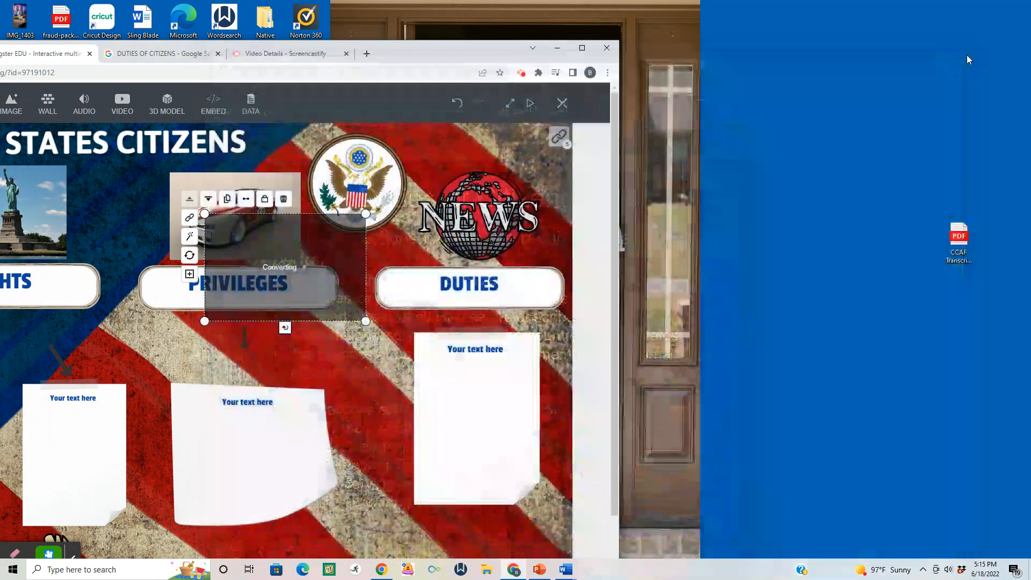
{"action": "left_click", "coordinate": [585, 50]}
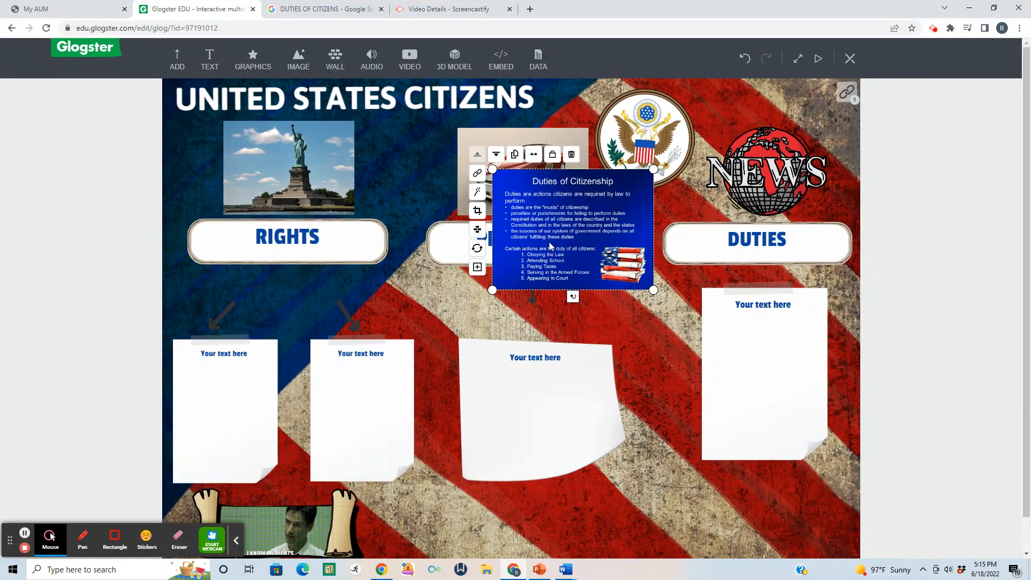
Step: Place the Duties of Citizenship image below the note under DUTIES, shrinking the note and moving it up to make room
{"action": "left_click_drag", "start_coordinate": [553, 242], "coordinate": [737, 529]}
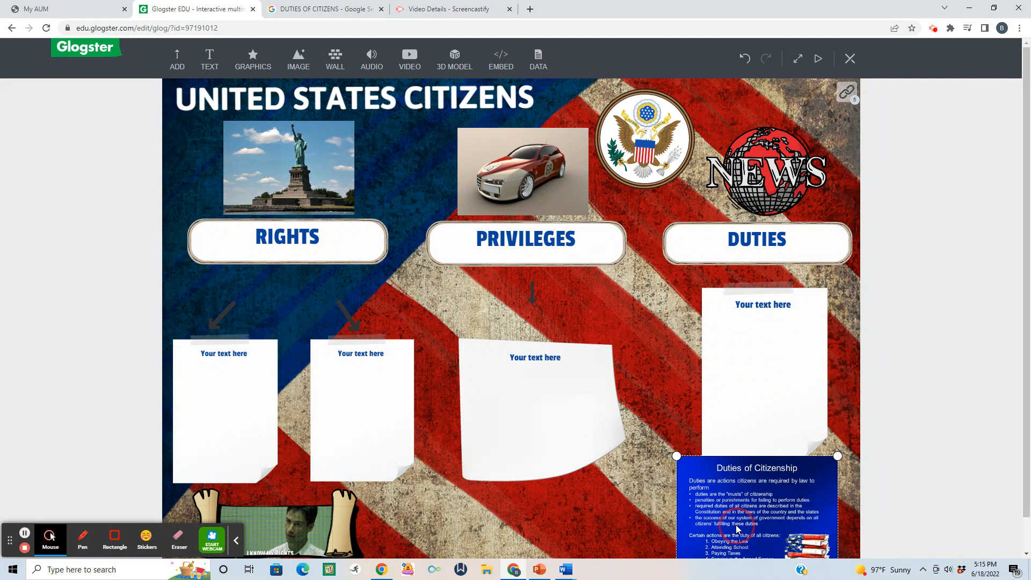
{"action": "left_click", "coordinate": [802, 326]}
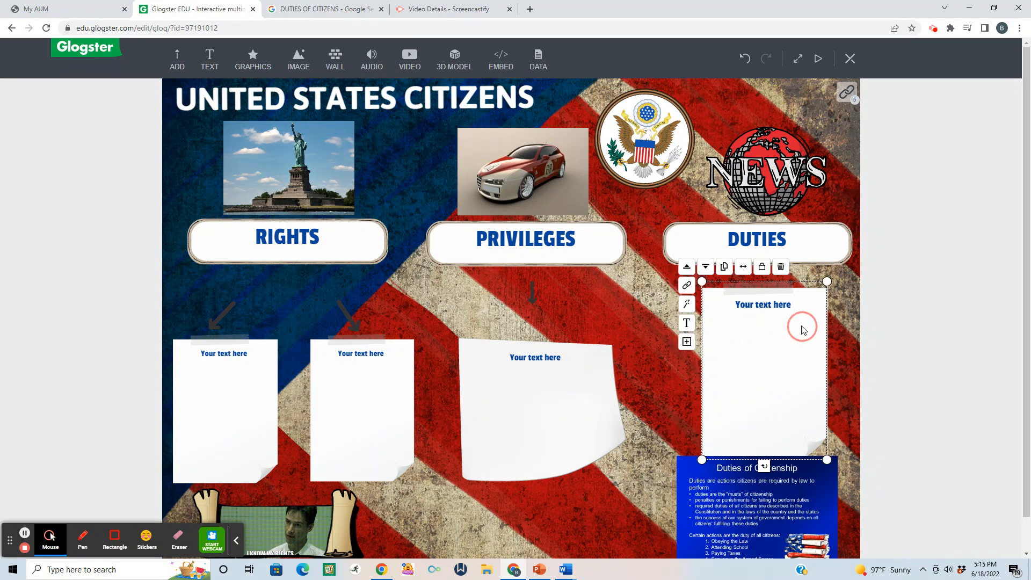
{"action": "left_click_drag", "start_coordinate": [827, 283], "coordinate": [806, 301]}
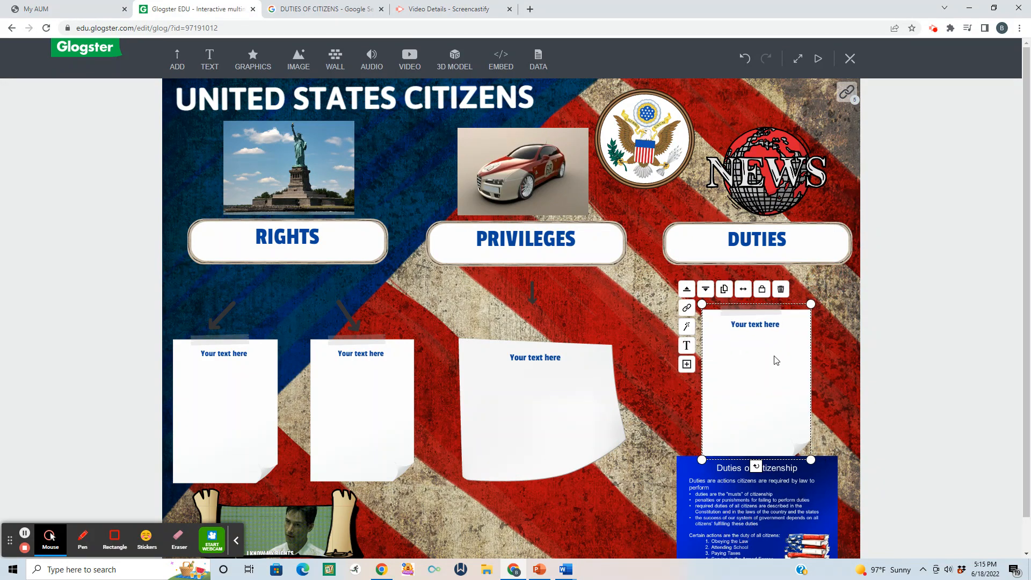
{"action": "left_click_drag", "start_coordinate": [776, 357], "coordinate": [776, 329]}
{"action": "left_click_drag", "start_coordinate": [743, 502], "coordinate": [750, 486]}
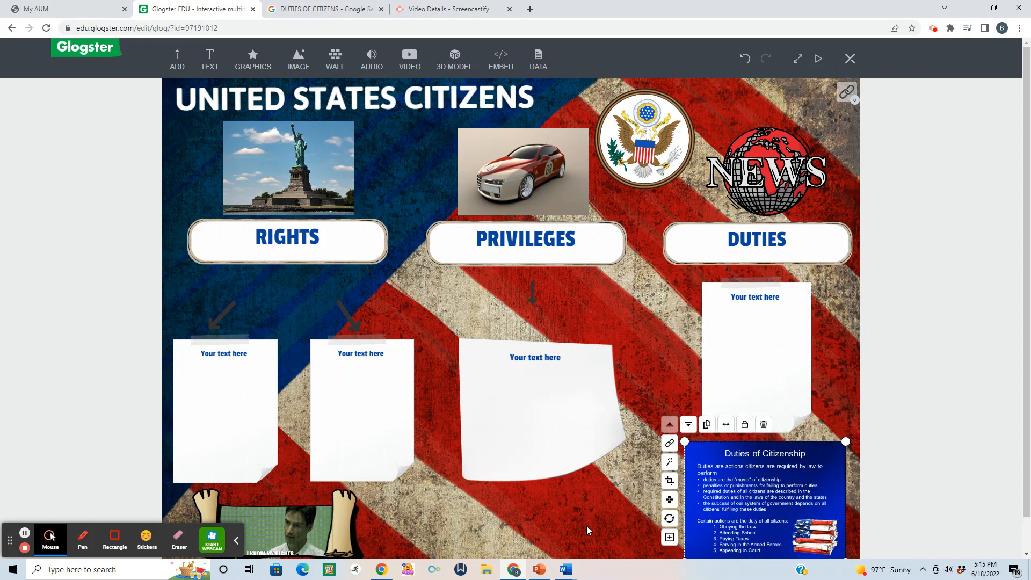
Step: Preview the glog, load the 3D car model above PRIVILEGES and rotate it
{"action": "left_click", "coordinate": [817, 60]}
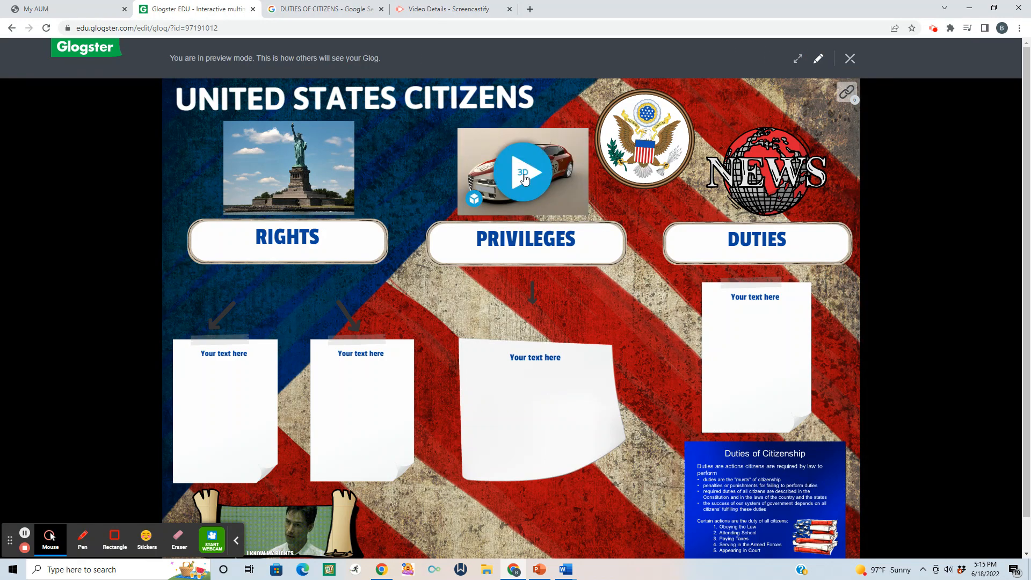
{"action": "left_click", "coordinate": [524, 179]}
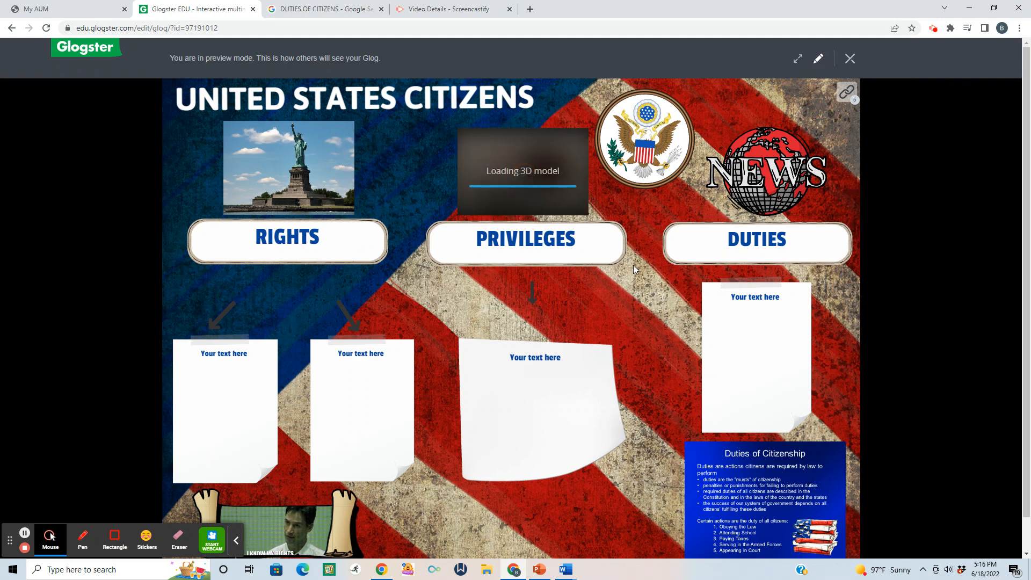
{"action": "mouse_move", "coordinate": [514, 148]}
{"action": "left_mouse_down"}
{"action": "mouse_move", "coordinate": [548, 150]}
{"action": "mouse_move", "coordinate": [505, 145]}
{"action": "mouse_move", "coordinate": [521, 149]}
{"action": "left_mouse_up"}
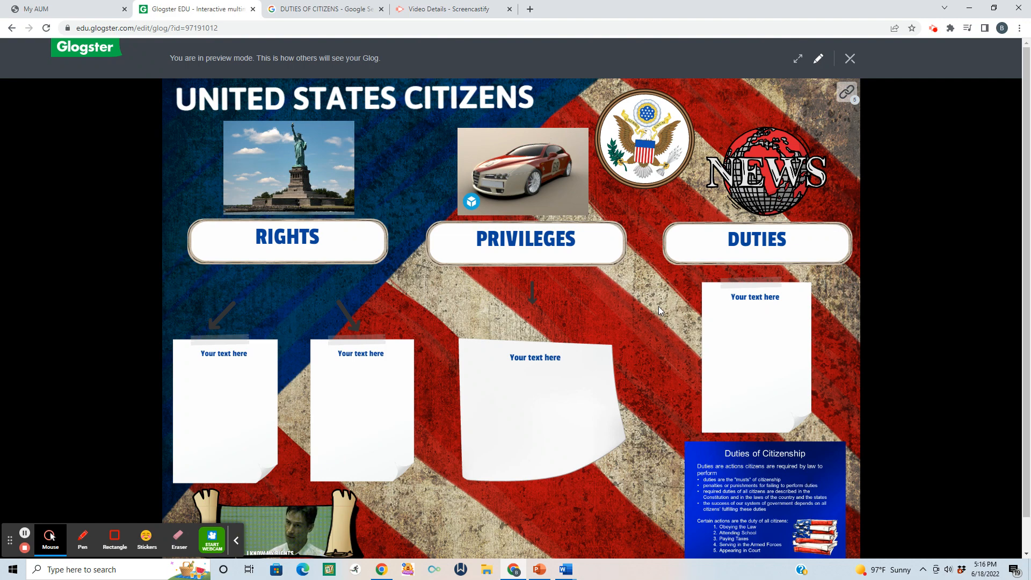
Step: Exit the preview, save the glog with Unfinished visibility and go to the dashboard
{"action": "left_click", "coordinate": [849, 61]}
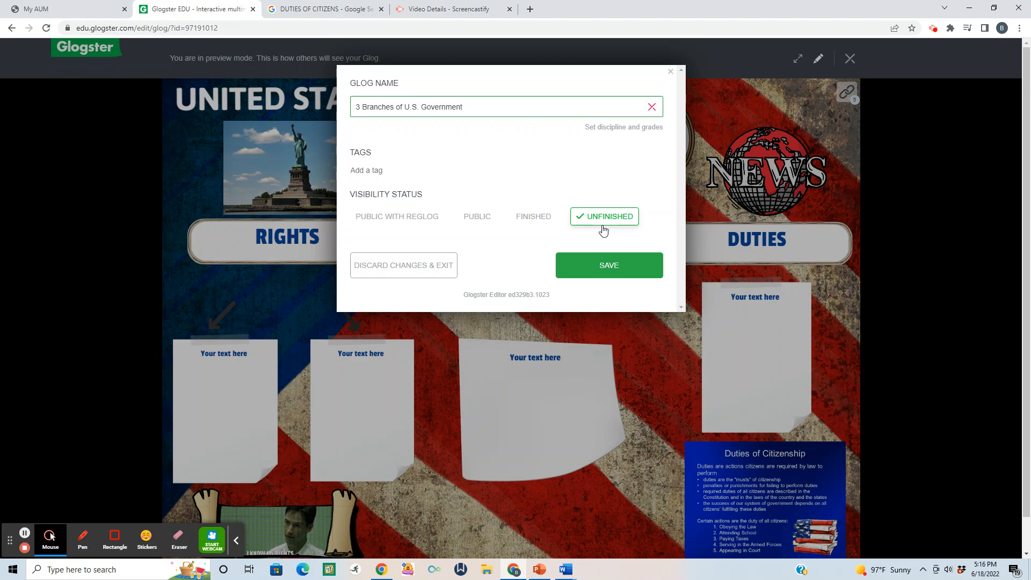
{"action": "left_click", "coordinate": [610, 267]}
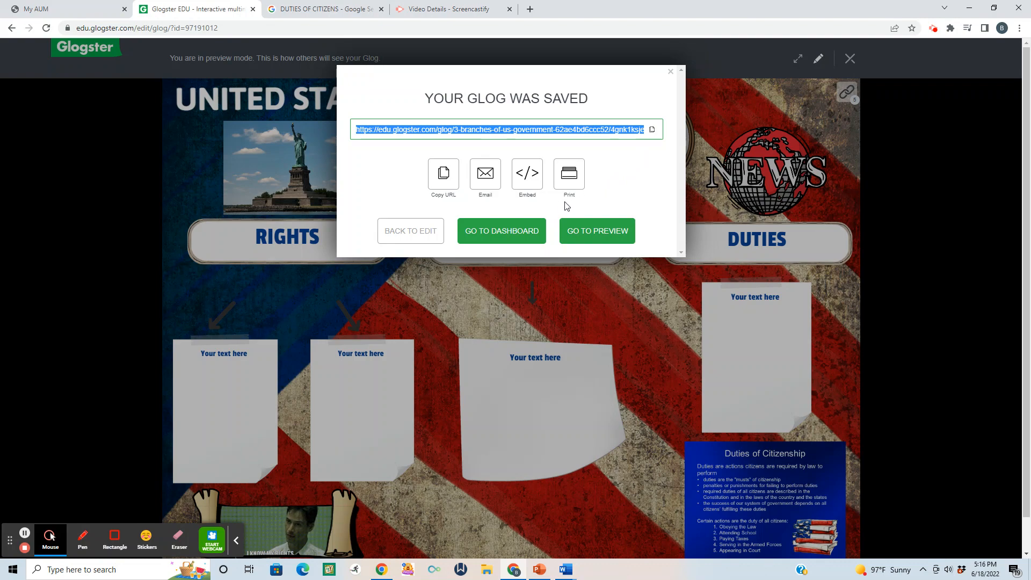
{"action": "left_click", "coordinate": [521, 232]}
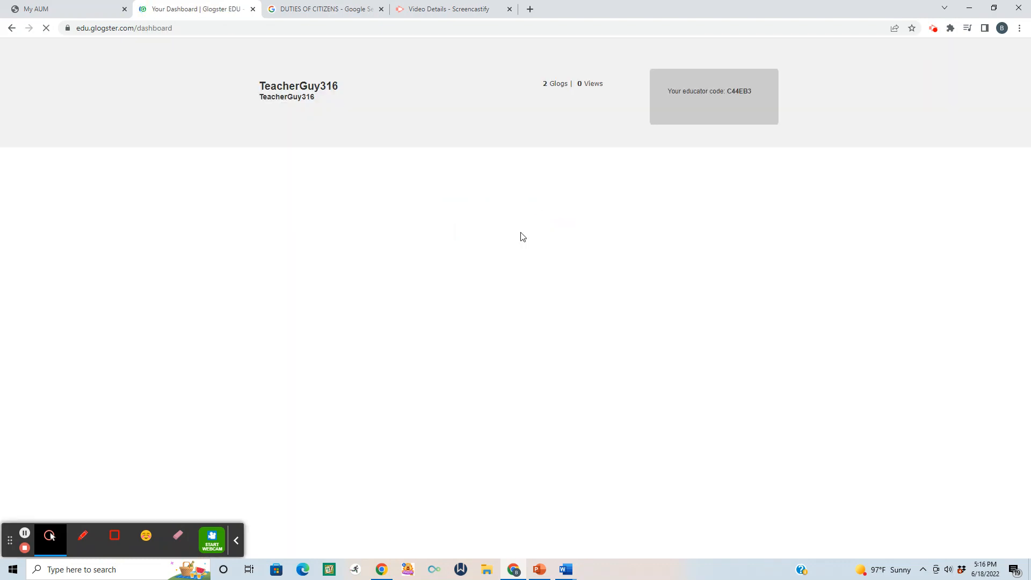